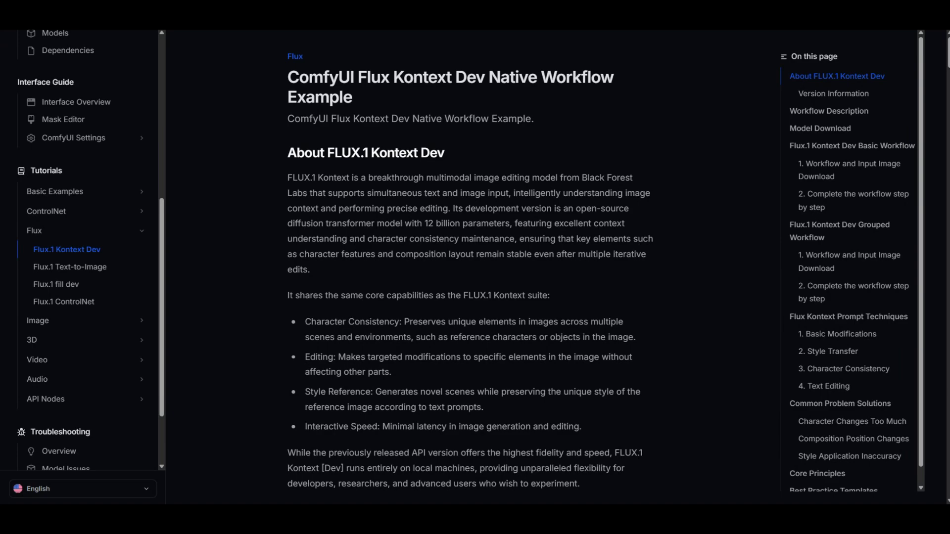
Scroll the Kontext Dev docs past Version Information to the Workflow Description preview image
{"action": "scroll", "coordinate": [763, 290], "scroll_direction": "down", "scroll_amount": 10}
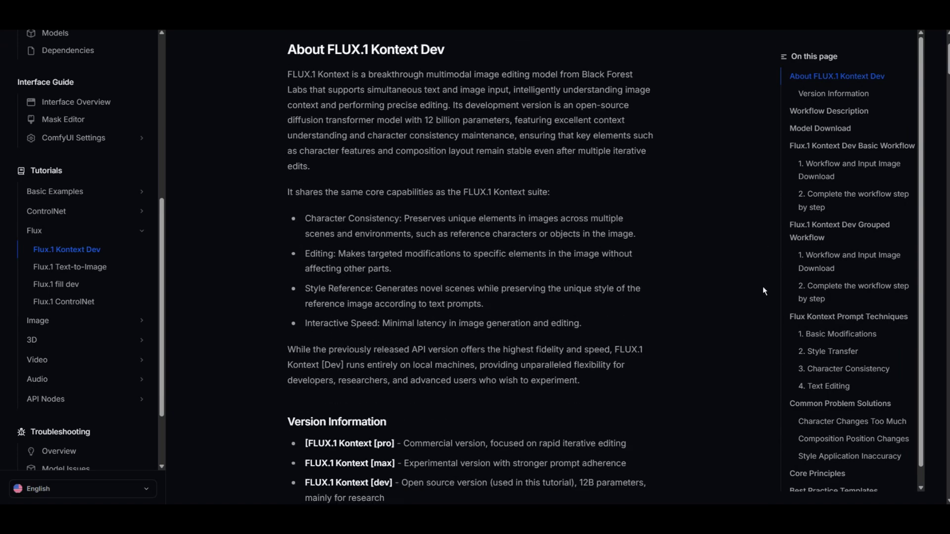
{"action": "scroll", "coordinate": [751, 290], "scroll_direction": "down", "scroll_amount": 5}
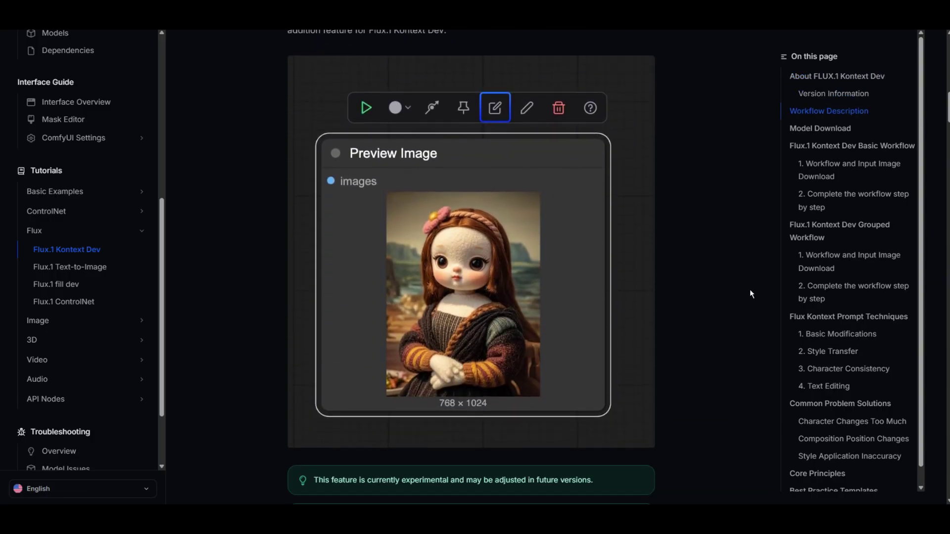
{"action": "scroll", "coordinate": [749, 290], "scroll_direction": "down", "scroll_amount": 1}
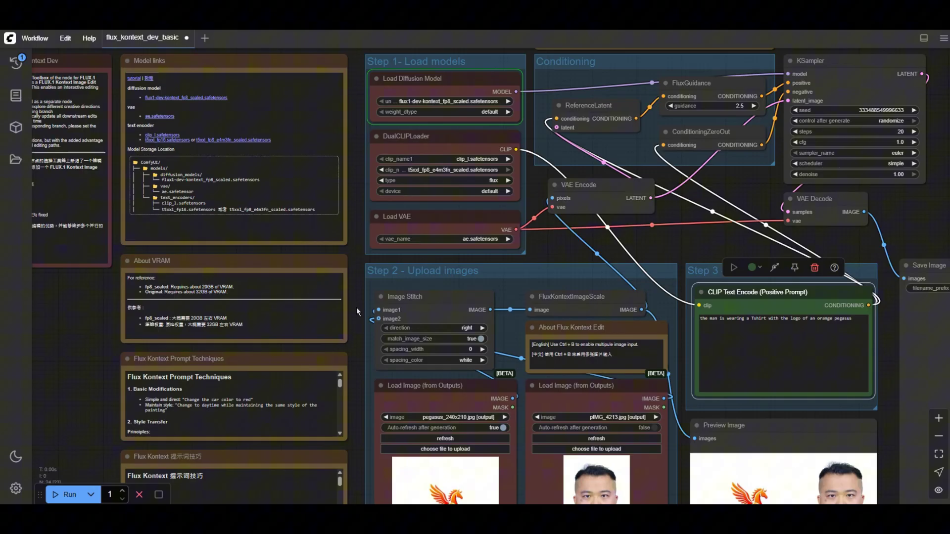
Edit the About VRAM note and highlight its 20GB VRAM figure
{"action": "scroll", "coordinate": [356, 307], "scroll_direction": "up", "scroll_amount": 5}
{"action": "left_click_drag", "start_coordinate": [355, 307], "coordinate": [513, 318]}
{"action": "double_click", "coordinate": [262, 291]}
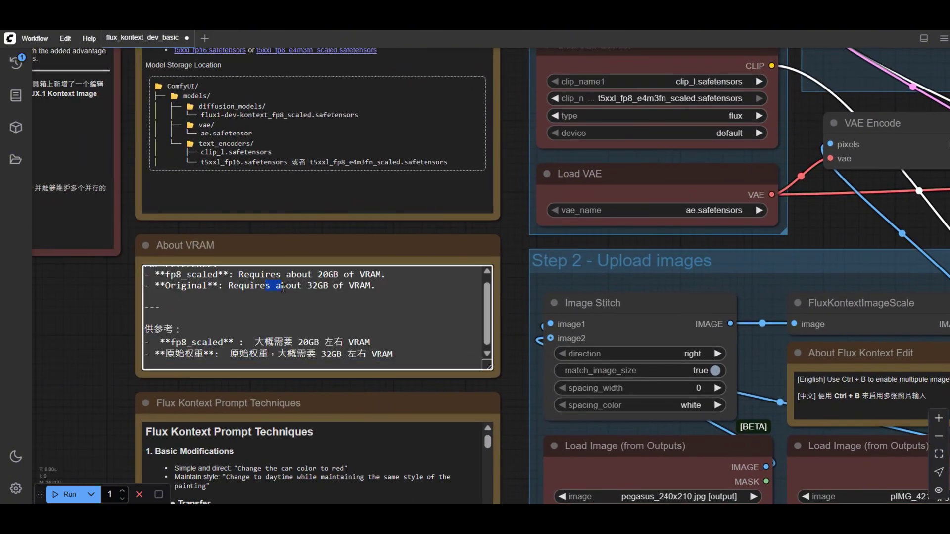
{"action": "left_click_drag", "start_coordinate": [312, 283], "coordinate": [351, 285]}
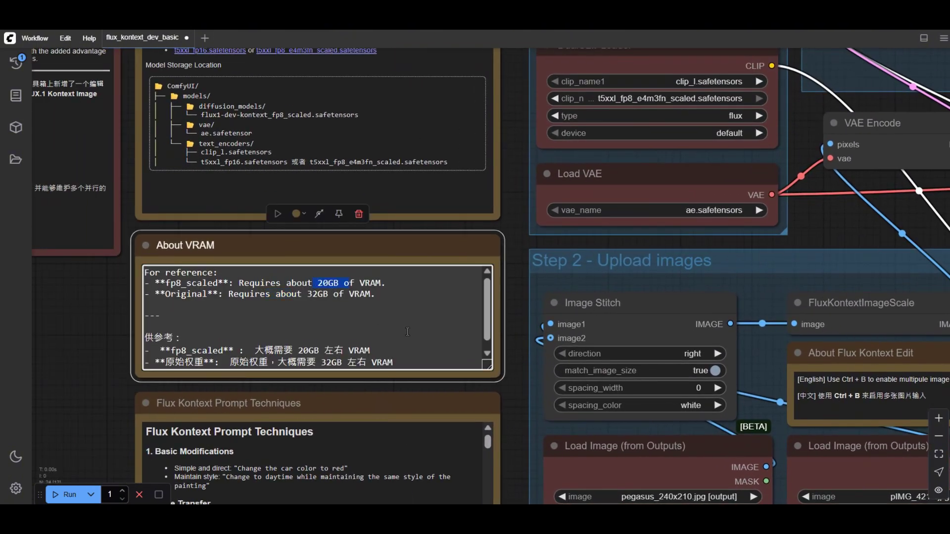
Pan the canvas over to the prompt and Save Image output nodes
{"action": "scroll", "coordinate": [663, 252], "scroll_direction": "down", "scroll_amount": 3}
{"action": "left_click_drag", "start_coordinate": [663, 252], "coordinate": [334, 182]}
{"action": "scroll", "coordinate": [345, 188], "scroll_direction": "down", "scroll_amount": 1}
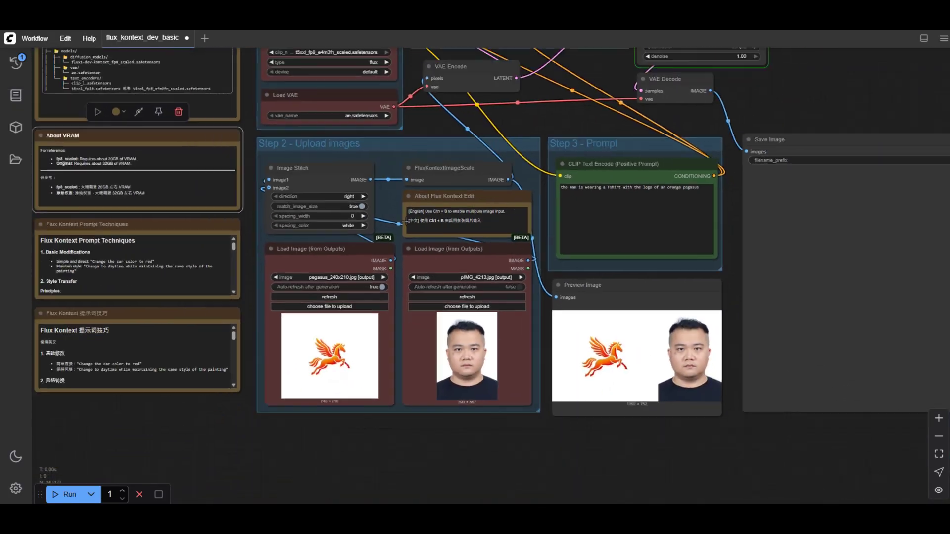
{"action": "scroll", "coordinate": [669, 288], "scroll_direction": "down", "scroll_amount": 3}
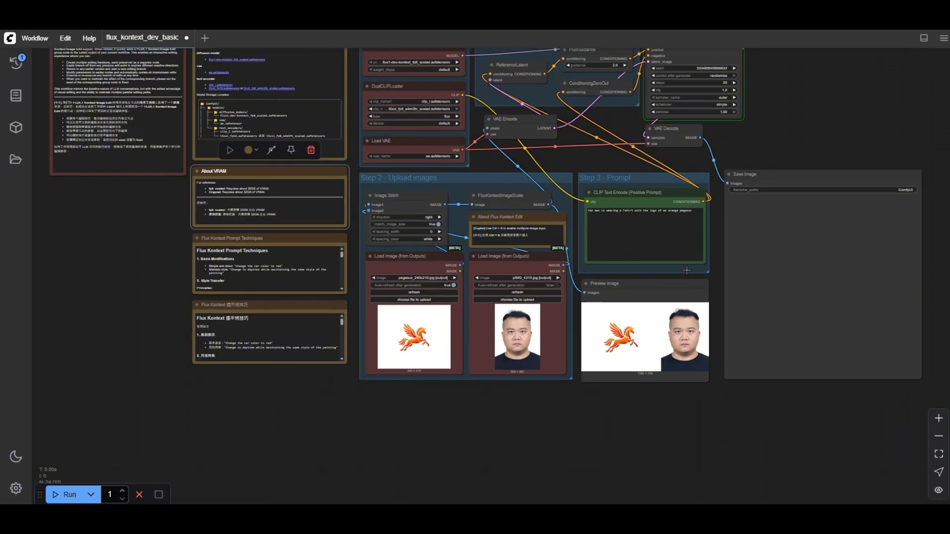
{"action": "left_click_drag", "start_coordinate": [758, 140], "coordinate": [765, 186]}
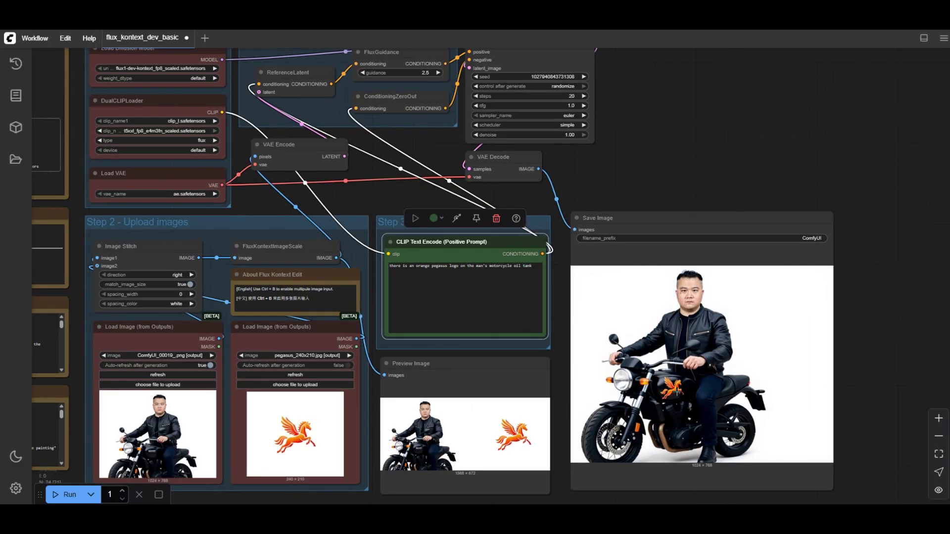
Replace the positive prompt with 'the man is happy smiling'
{"action": "scroll", "coordinate": [481, 286], "scroll_direction": "up", "scroll_amount": 4}
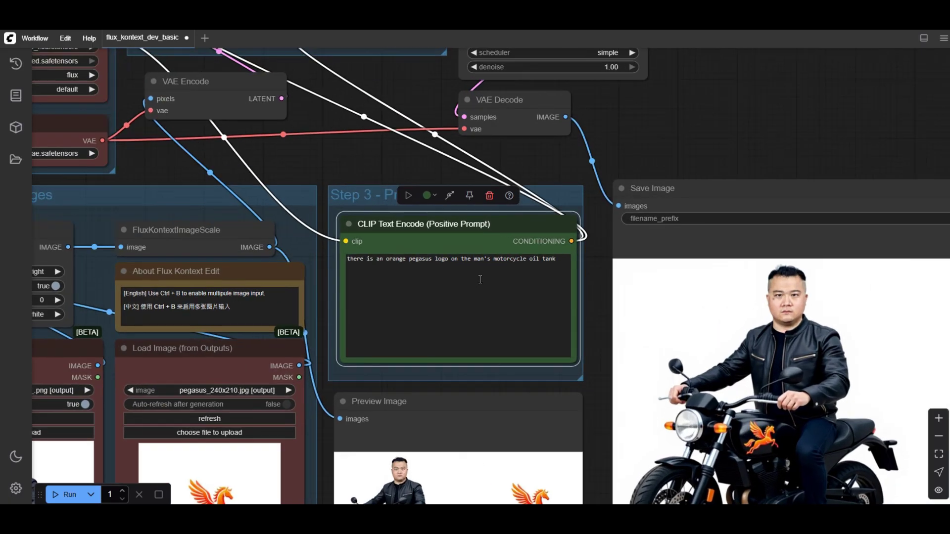
{"action": "left_click", "coordinate": [563, 260]}
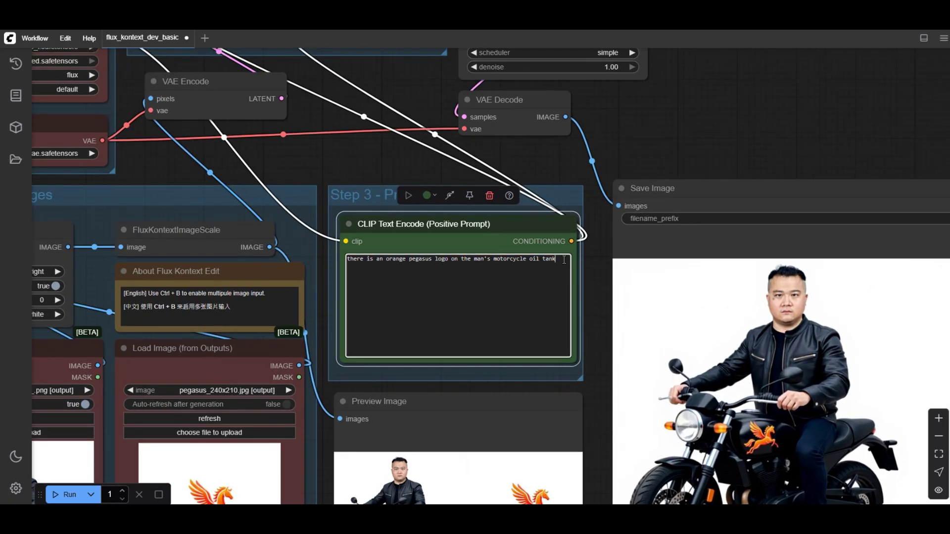
{"action": "key", "text": "ctrl+a"}
{"action": "type", "text": "the"}
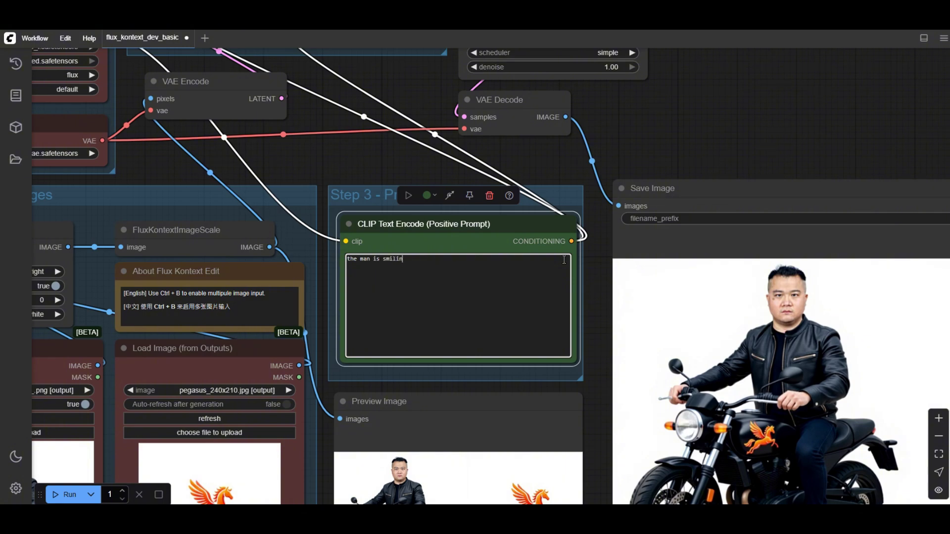
Run the workflow and zoom in on the smiling motorcyclist in Save Image
{"action": "left_click", "coordinate": [59, 494]}
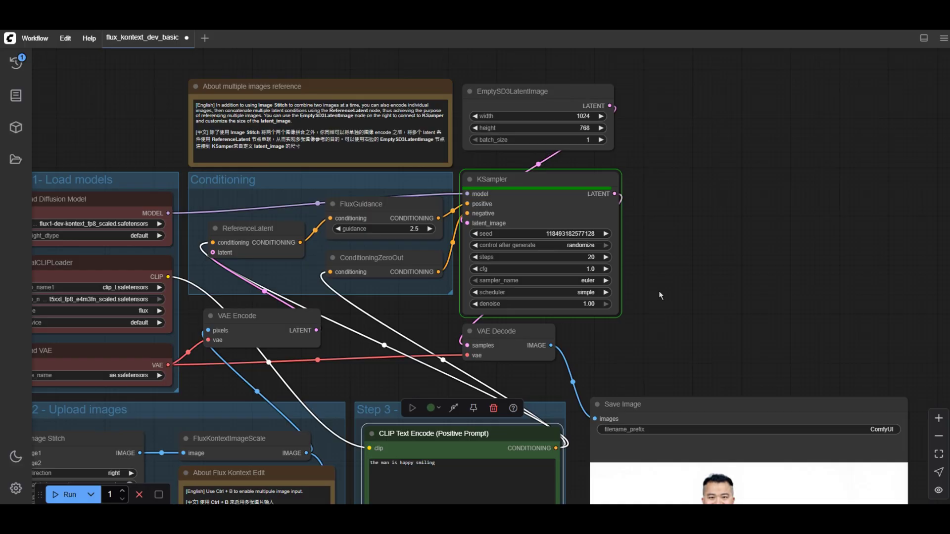
{"action": "scroll", "coordinate": [657, 289], "scroll_direction": "down", "scroll_amount": 5}
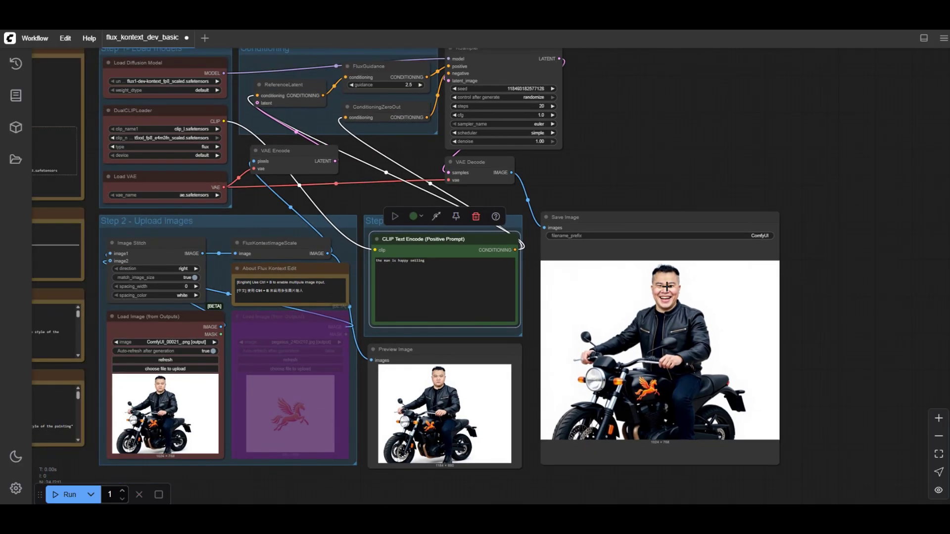
{"action": "scroll", "coordinate": [666, 286], "scroll_direction": "down", "scroll_amount": 3}
{"action": "scroll", "coordinate": [568, 341], "scroll_direction": "up", "scroll_amount": 3}
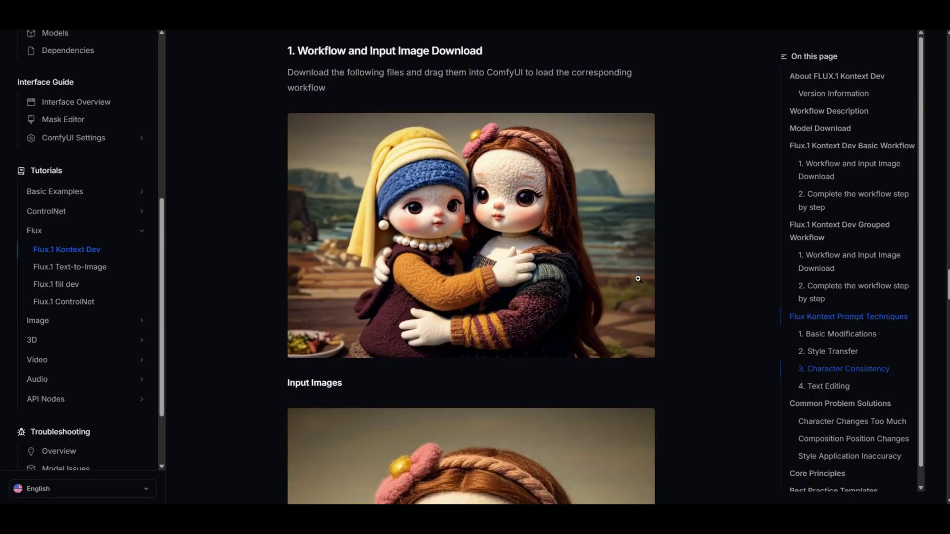
Return to the Version Information model list and enlarge the page text with Ctrl++
{"action": "scroll", "coordinate": [638, 279], "scroll_direction": "down", "scroll_amount": 12}
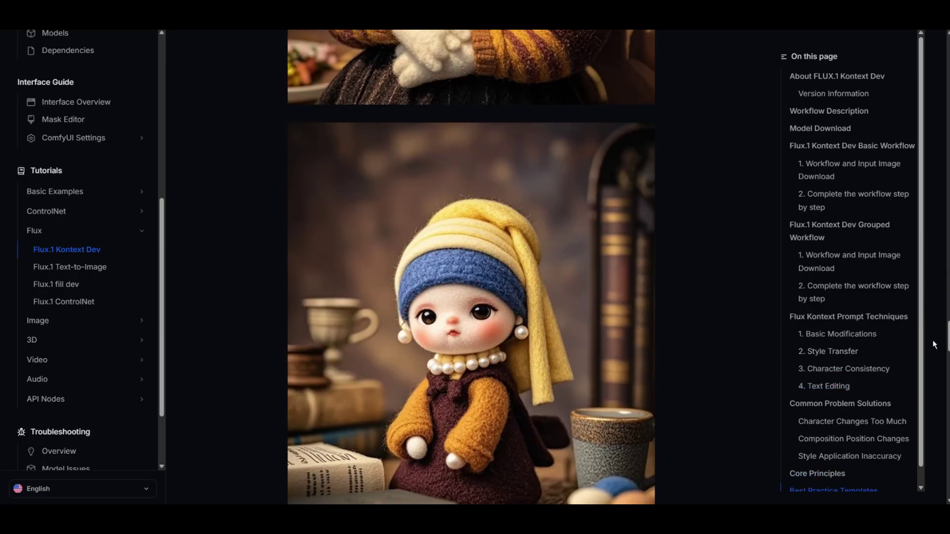
{"action": "left_click_drag", "start_coordinate": [945, 342], "coordinate": [935, 74]}
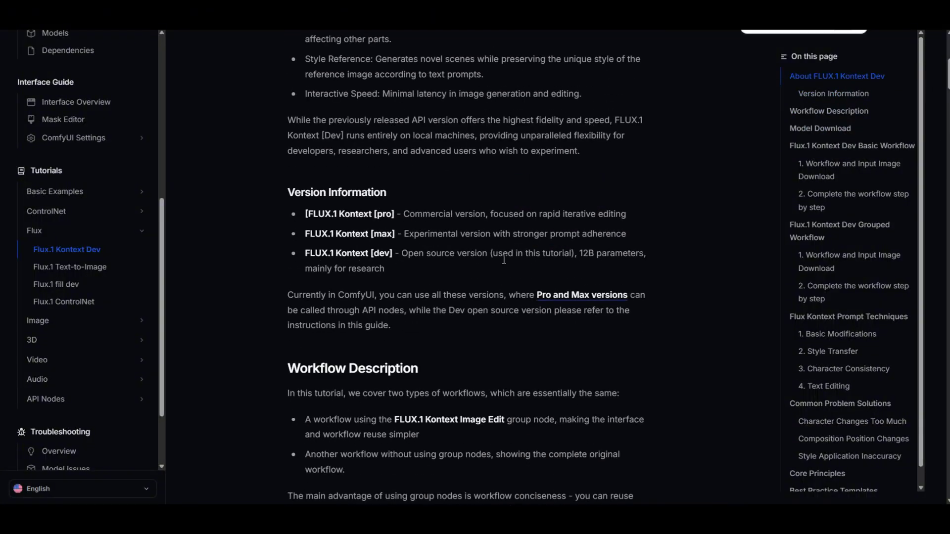
{"action": "key", "text": "ctrl+plus"}
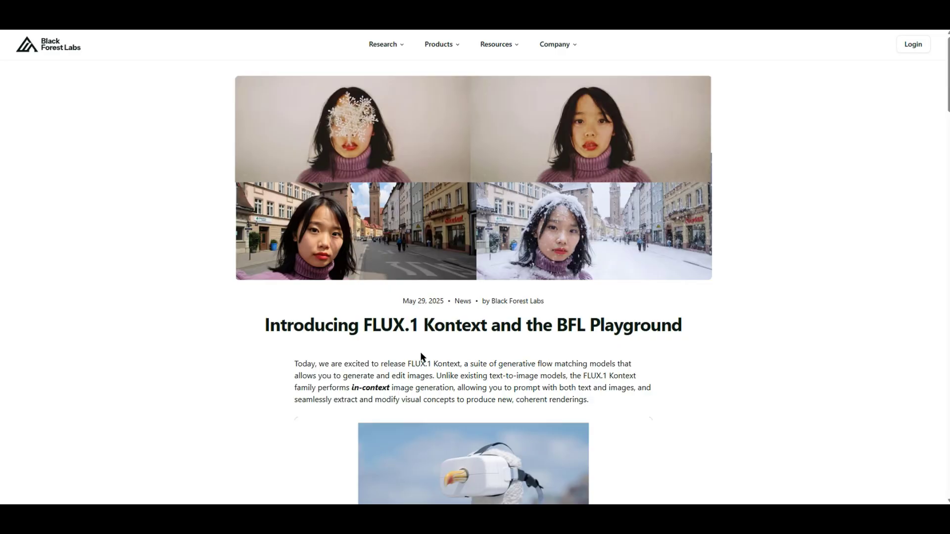
Open the API pricing page showing Kontext [max] at $0.08 and [pro] at $0.04 per image
{"action": "left_click", "coordinate": [441, 65]}
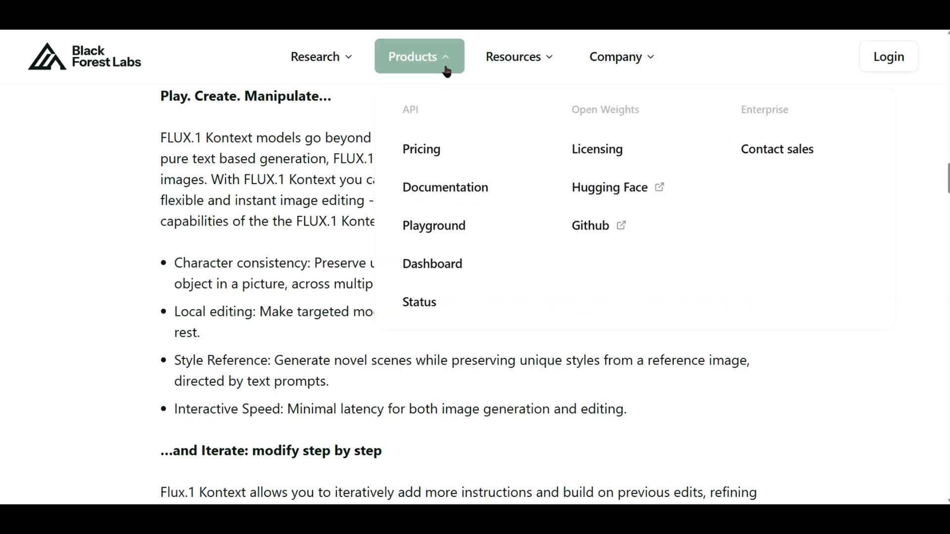
{"action": "left_click", "coordinate": [421, 149]}
{"action": "scroll", "coordinate": [487, 388], "scroll_direction": "down", "scroll_amount": 4}
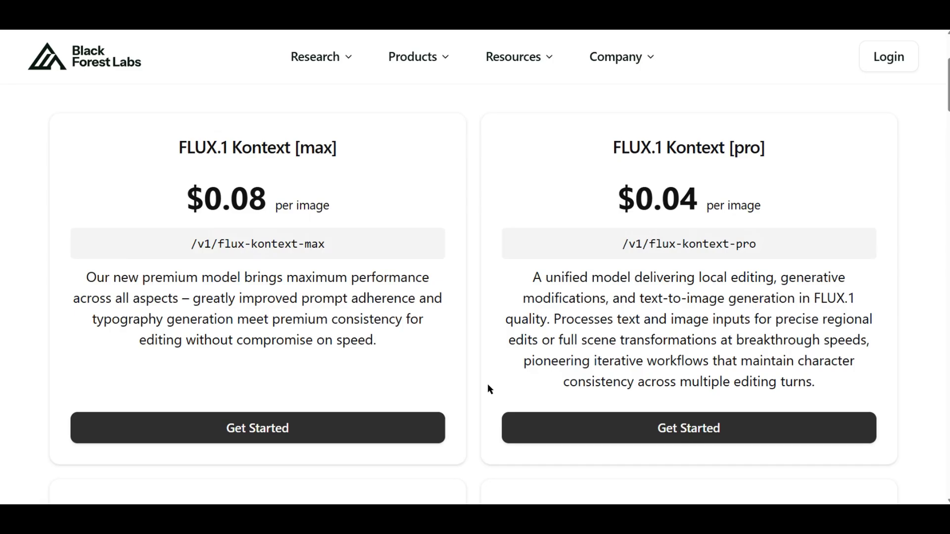
{"action": "scroll", "coordinate": [488, 385], "scroll_direction": "up", "scroll_amount": 1}
{"action": "scroll", "coordinate": [487, 384], "scroll_direction": "down", "scroll_amount": 1}
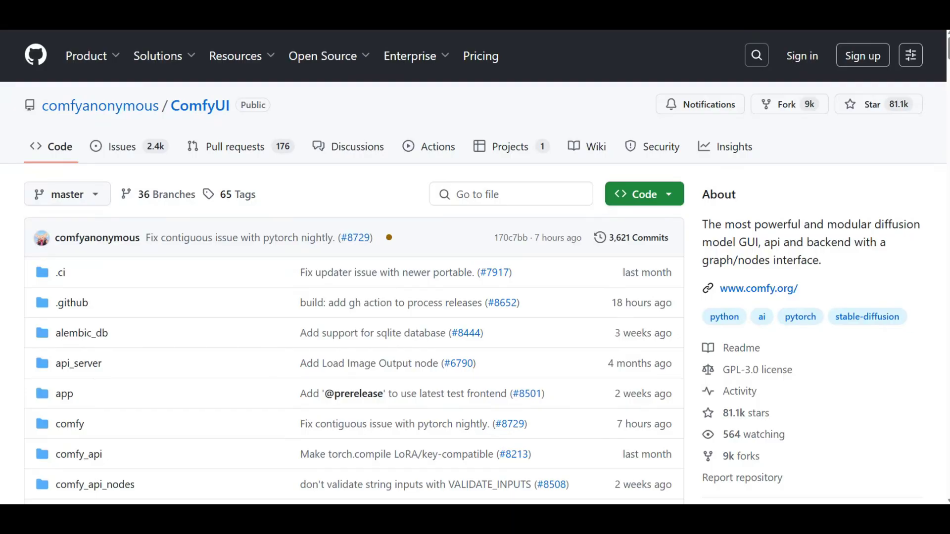
Open the ComfyUI releases list to the v0.3.43 assets, then show the Flux workflow templates
{"action": "scroll", "coordinate": [740, 382], "scroll_direction": "down", "scroll_amount": 8}
{"action": "scroll", "coordinate": [738, 382], "scroll_direction": "up", "scroll_amount": 8}
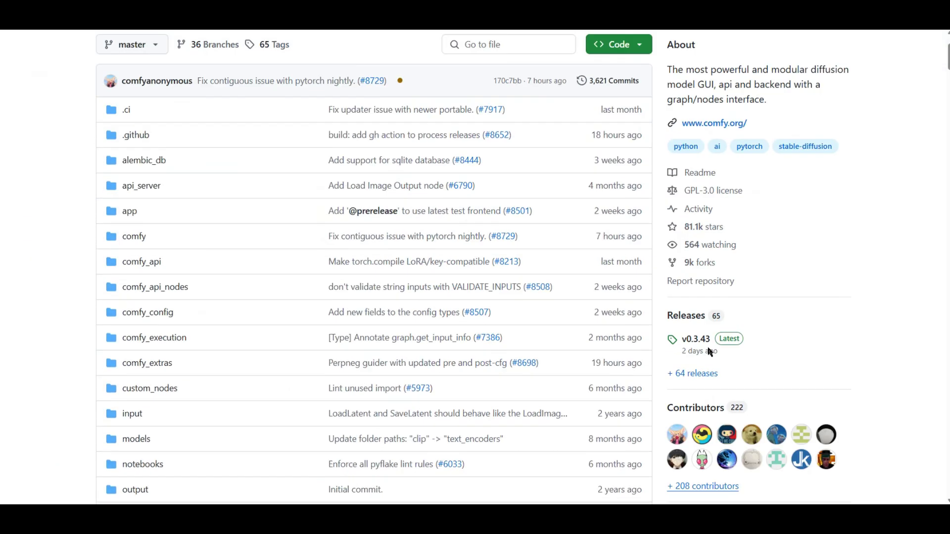
{"action": "scroll", "coordinate": [702, 336], "scroll_direction": "down", "scroll_amount": 2}
{"action": "left_click", "coordinate": [688, 299]}
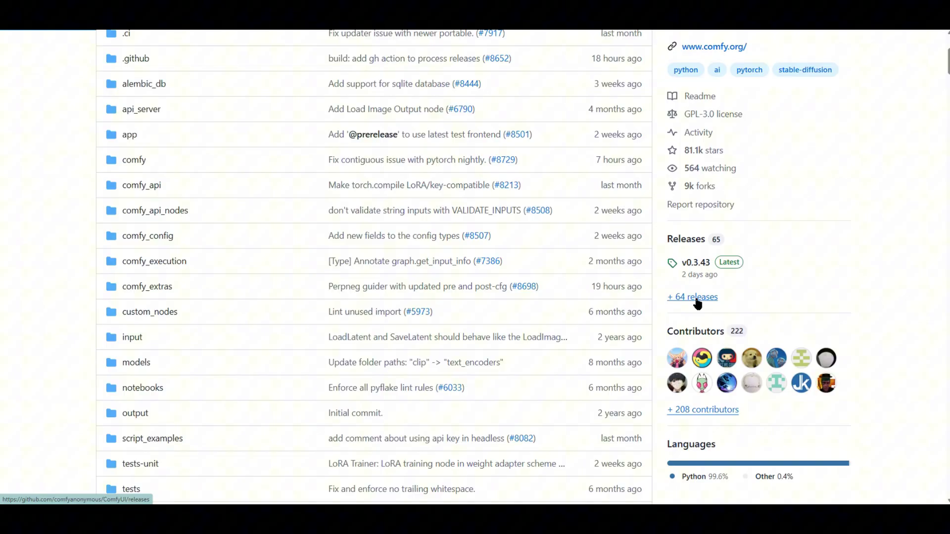
{"action": "scroll", "coordinate": [534, 366], "scroll_direction": "down", "scroll_amount": 3}
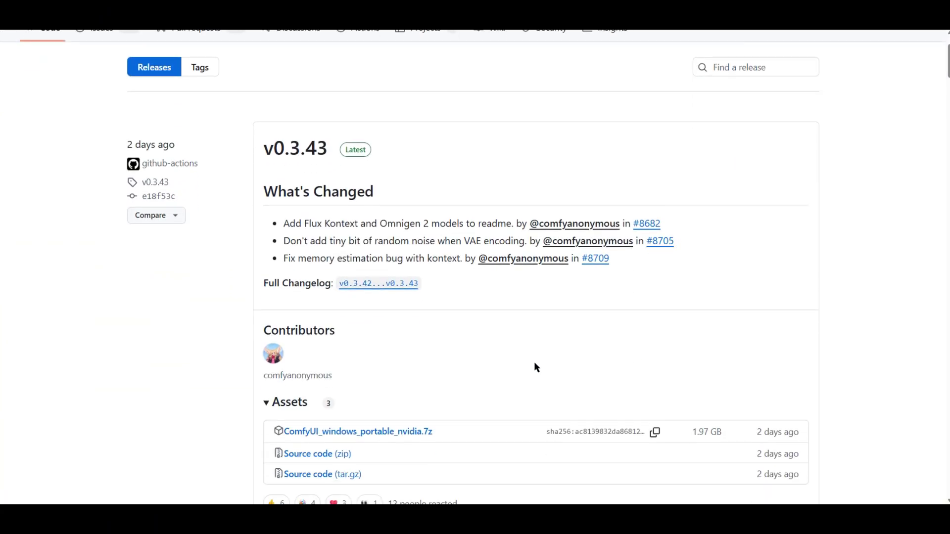
{"action": "scroll", "coordinate": [474, 370], "scroll_direction": "down", "scroll_amount": 2}
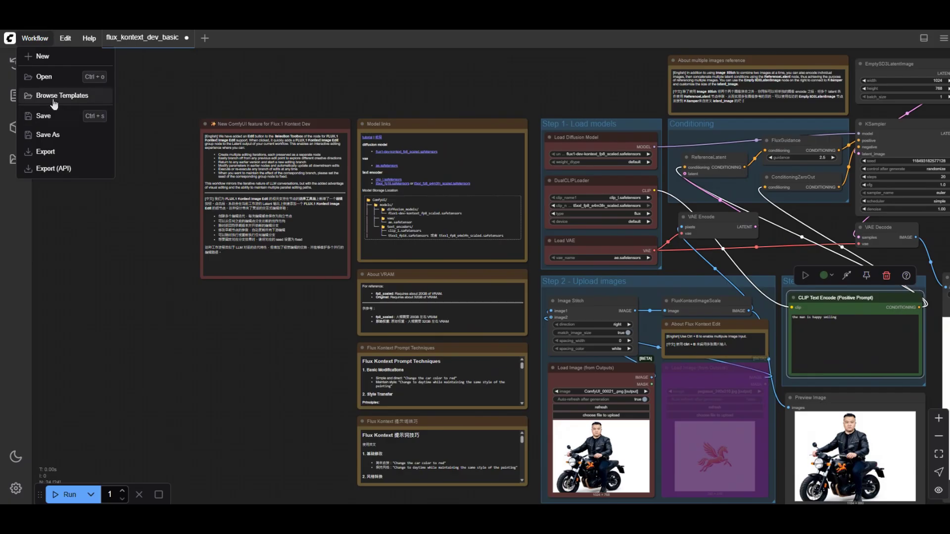
{"action": "left_click", "coordinate": [26, 105]}
{"action": "left_click", "coordinate": [82, 189]}
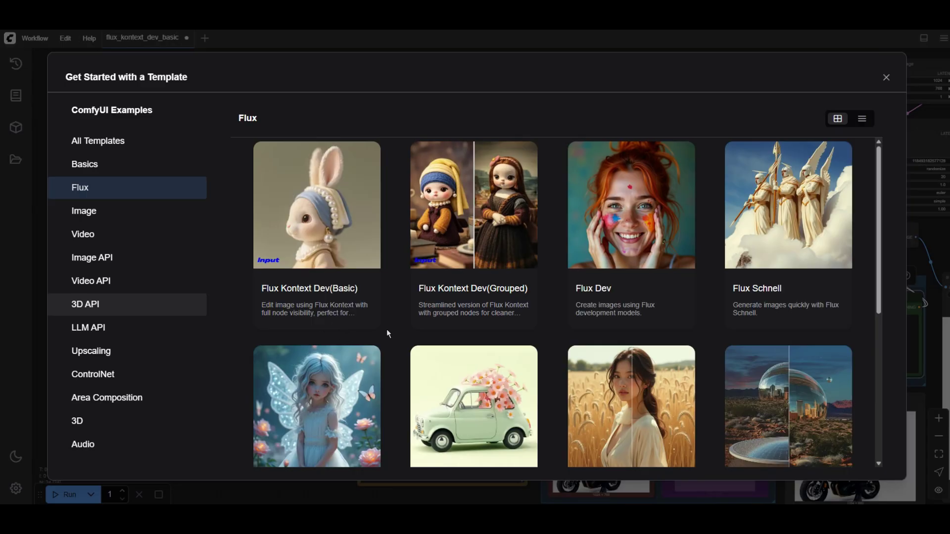
Open the Flux Kontext Dev (Basic) template and look over its model loaders and Conditioning group
{"action": "left_click", "coordinate": [331, 293]}
{"action": "left_click_drag", "start_coordinate": [403, 380], "coordinate": [0, 281]}
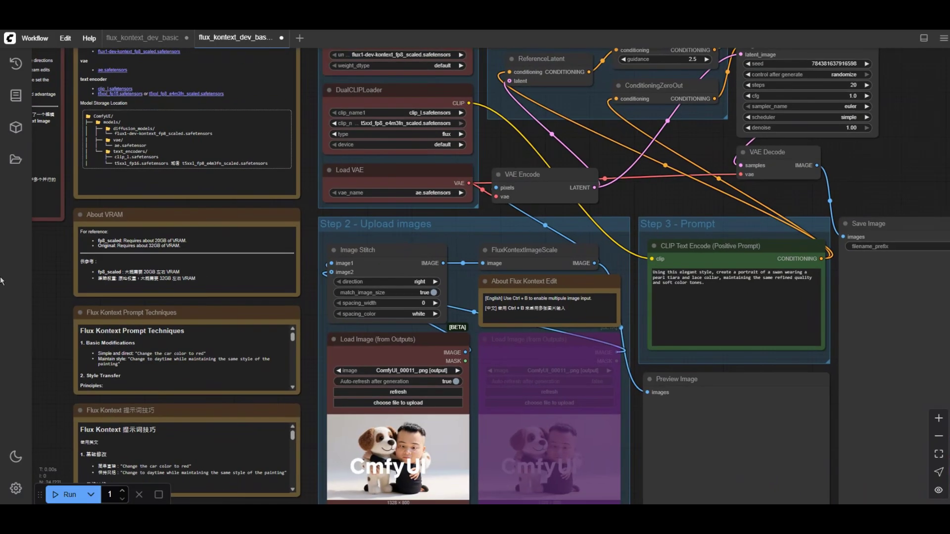
{"action": "scroll", "coordinate": [465, 267], "scroll_direction": "down", "scroll_amount": 2}
{"action": "left_click_drag", "start_coordinate": [860, 151], "coordinate": [737, 250]}
{"action": "scroll", "coordinate": [328, 180], "scroll_direction": "up", "scroll_amount": 3}
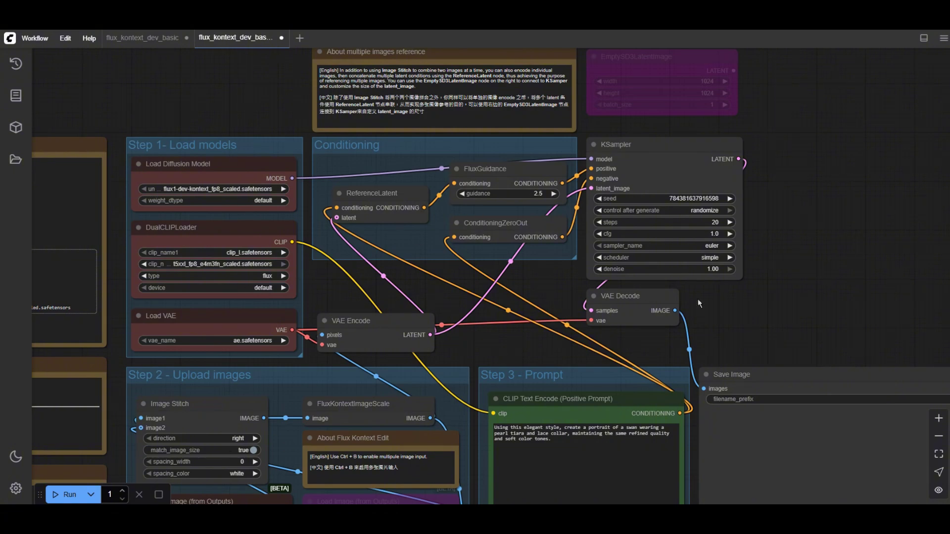
{"action": "scroll", "coordinate": [699, 304], "scroll_direction": "down", "scroll_amount": 3}
{"action": "scroll", "coordinate": [654, 104], "scroll_direction": "down", "scroll_amount": 3}
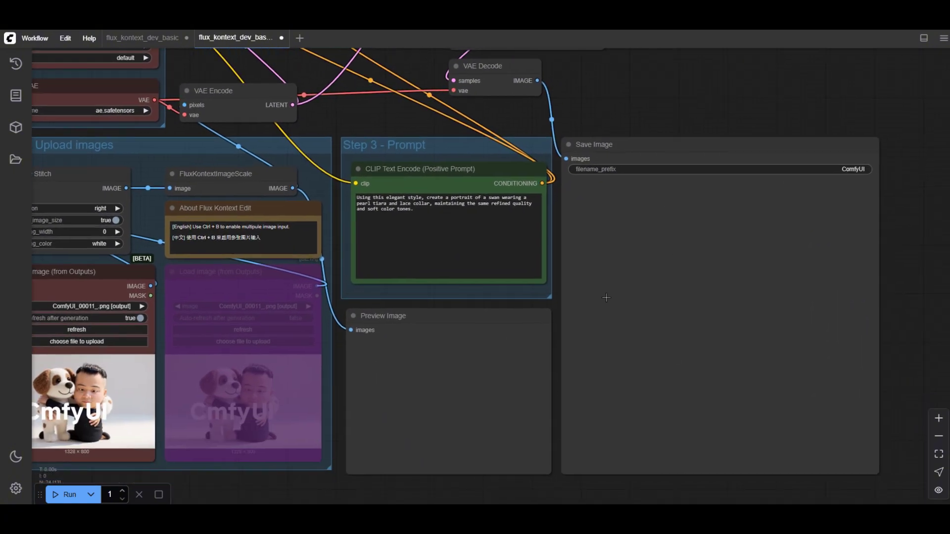
Load the grouped Flux Kontext editing workflow and frame its Load VAE and Load Image nodes
{"action": "left_click", "coordinate": [35, 38]}
{"action": "left_click", "coordinate": [53, 105]}
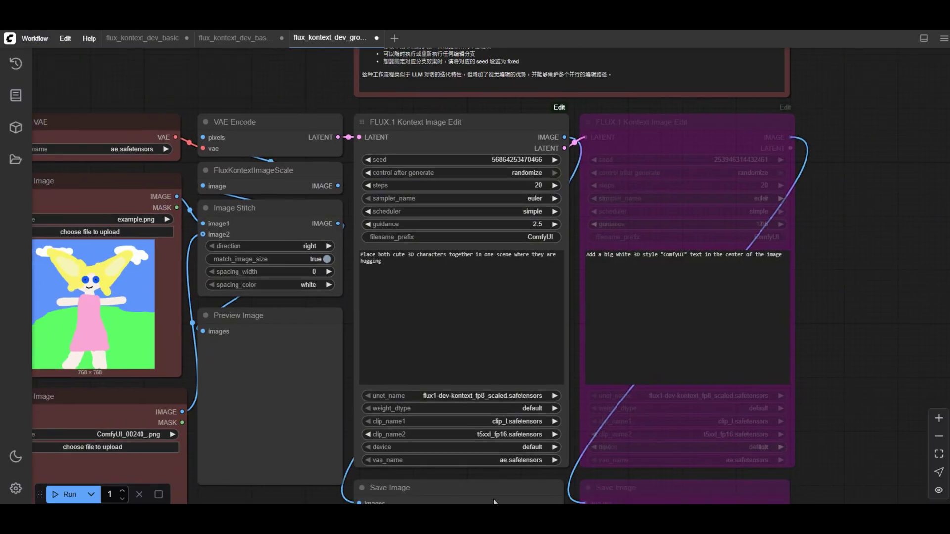
{"action": "scroll", "coordinate": [398, 352], "scroll_direction": "down", "scroll_amount": 1}
{"action": "left_click_drag", "start_coordinate": [298, 492], "coordinate": [302, 464]}
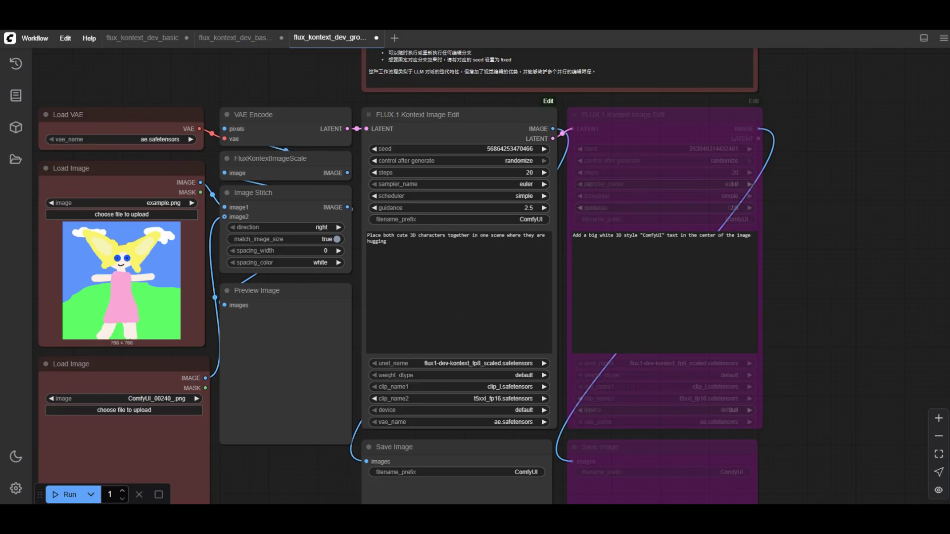
{"action": "left_click_drag", "start_coordinate": [796, 370], "coordinate": [710, 290]}
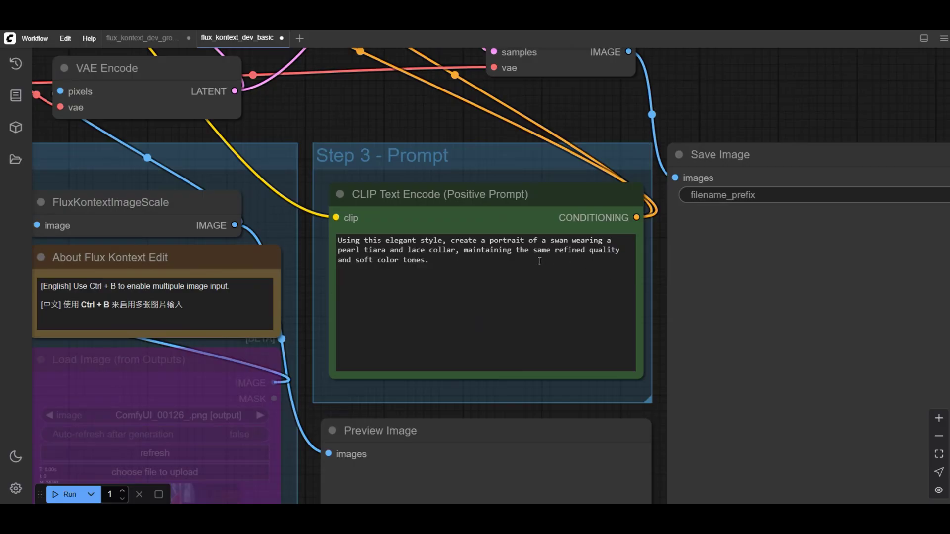
Replace the swan portrait prompt with the teddy bear riding a motorcycle
{"action": "scroll", "coordinate": [539, 261], "scroll_direction": "up", "scroll_amount": 3}
{"action": "triple_click", "coordinate": [366, 245]}
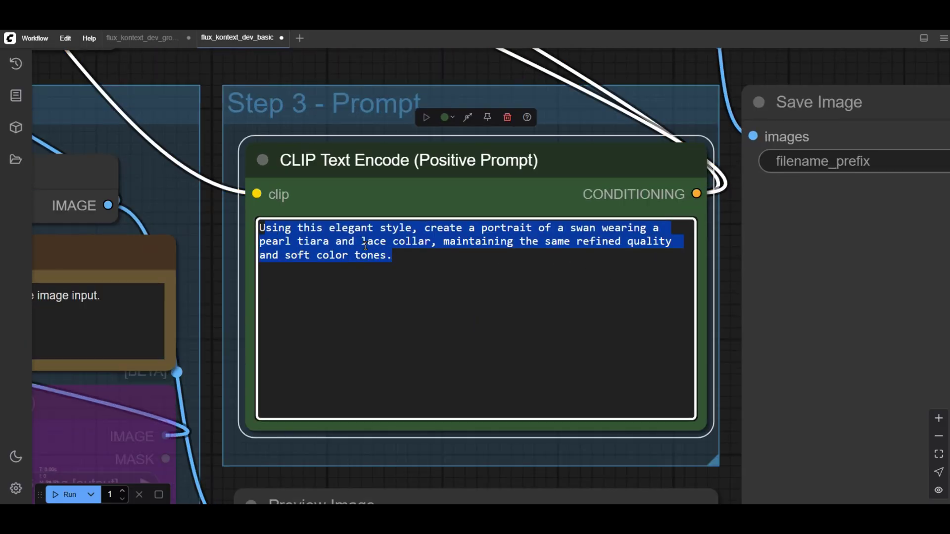
{"action": "scroll", "coordinate": [363, 284], "scroll_direction": "down", "scroll_amount": 3}
{"action": "left_click_drag", "start_coordinate": [256, 350], "coordinate": [726, 109]}
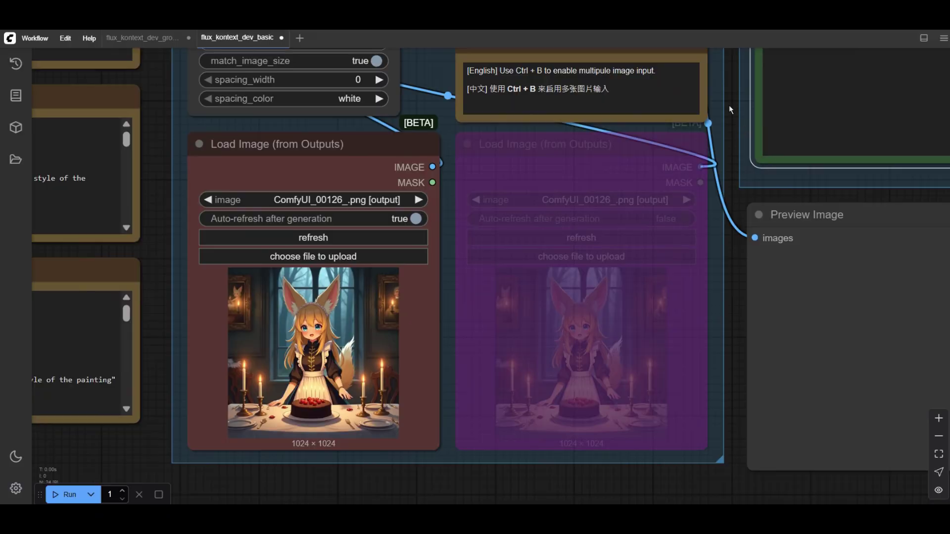
{"action": "scroll", "coordinate": [729, 105], "scroll_direction": "down", "scroll_amount": 3}
{"action": "left_click_drag", "start_coordinate": [729, 105], "coordinate": [762, 306]}
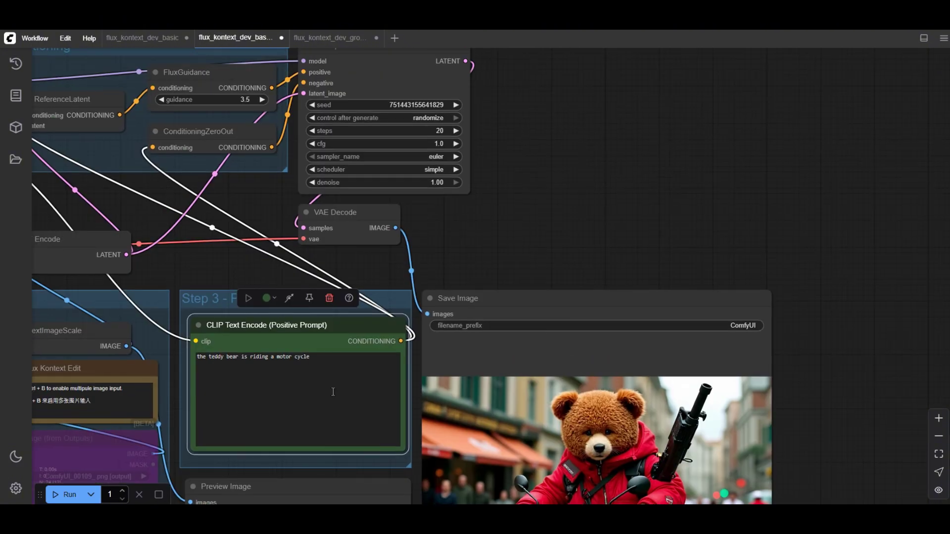
Append 'the gun is on its back' to the prompt and view the teddy bear result
{"action": "left_click", "coordinate": [339, 354]}
{"action": "type", "text": "the "}
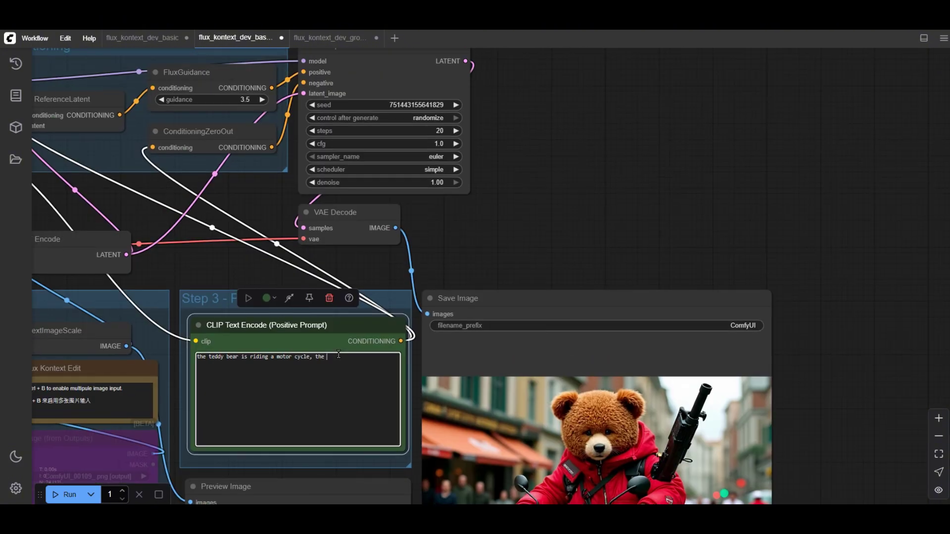
{"action": "type", "text": "gun is on its back"}
{"action": "scroll", "coordinate": [774, 345], "scroll_direction": "up", "scroll_amount": 3}
{"action": "left_click_drag", "start_coordinate": [773, 345], "coordinate": [767, 277]}
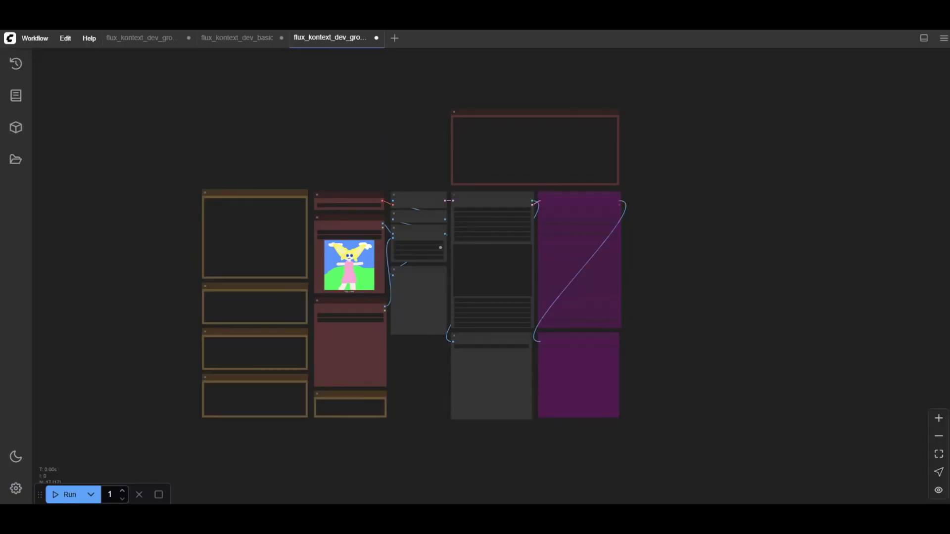
Zoom and pan to frame the Load Image, VAE Encode and FLUX.1 Kontext Image Edit nodes
{"action": "scroll", "coordinate": [401, 363], "scroll_direction": "up", "scroll_amount": 5}
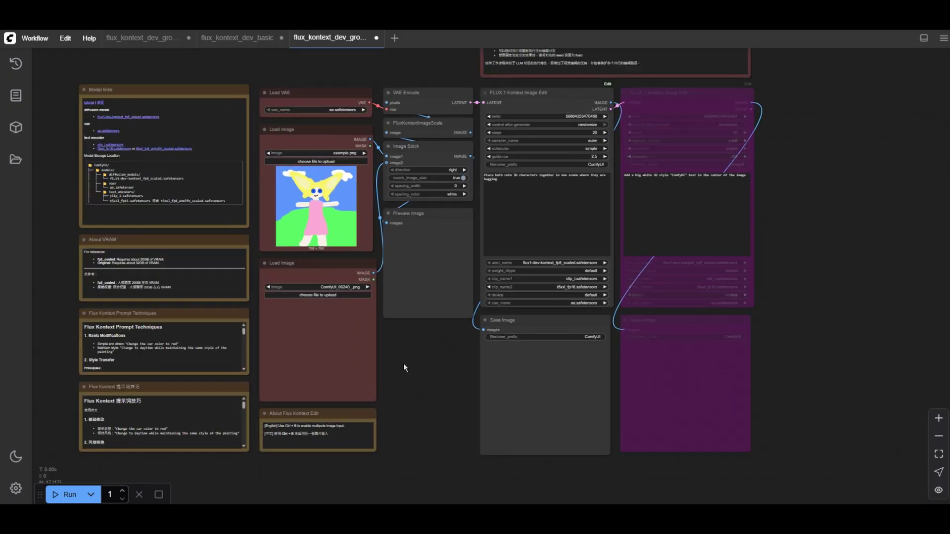
{"action": "left_click_drag", "start_coordinate": [403, 363], "coordinate": [345, 460]}
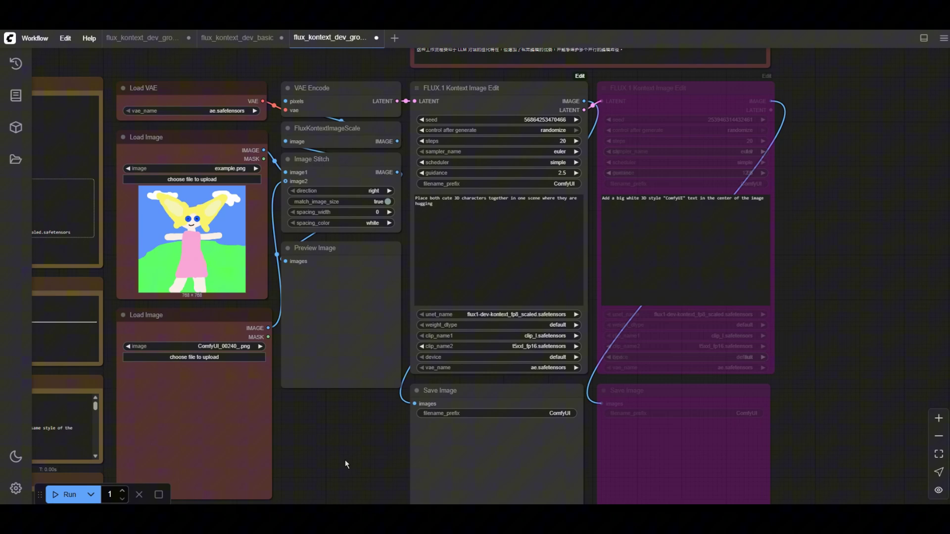
Bypass the lower Load Image node via its right-click menu
{"action": "left_click", "coordinate": [468, 99]}
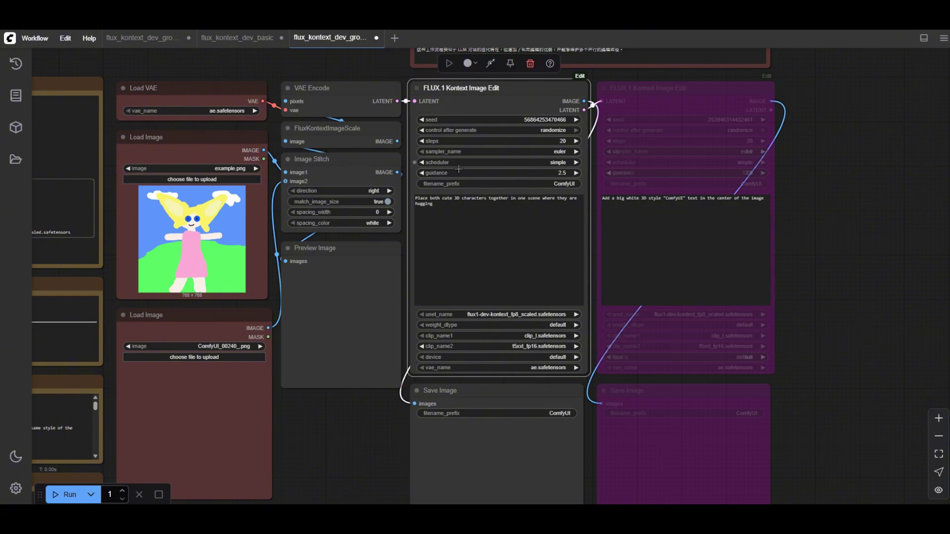
{"action": "left_click_drag", "start_coordinate": [333, 434], "coordinate": [351, 439]}
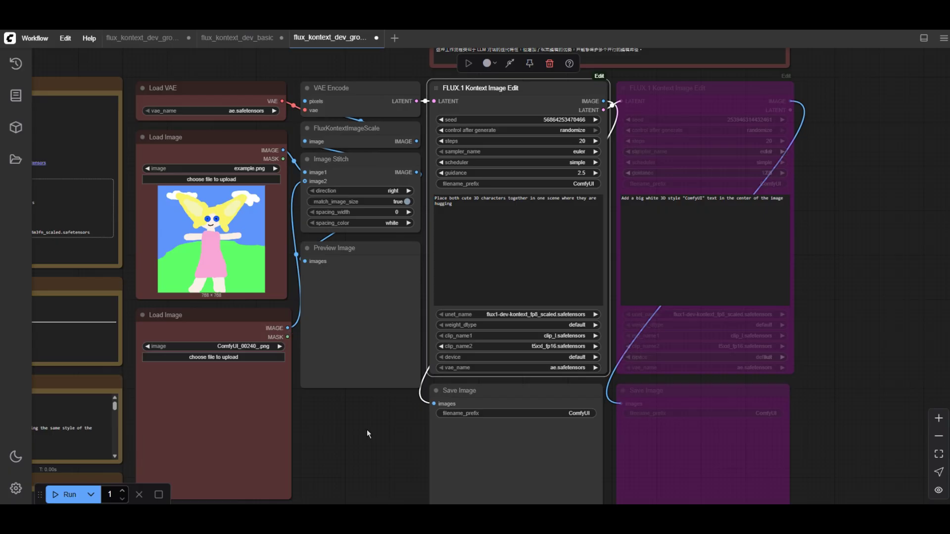
{"action": "left_click", "coordinate": [236, 394]}
{"action": "right_click", "coordinate": [236, 395]}
{"action": "left_click", "coordinate": [262, 440]}
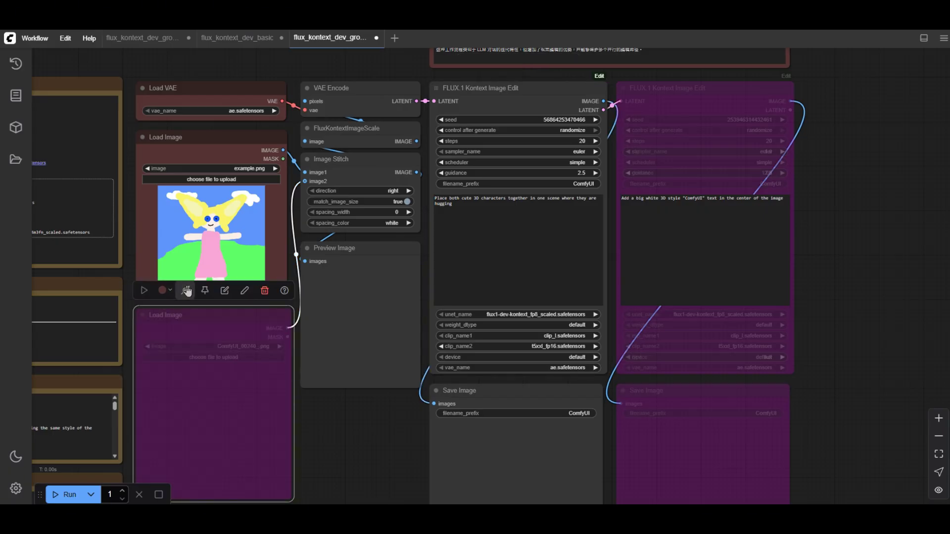
{"action": "left_click", "coordinate": [361, 459]}
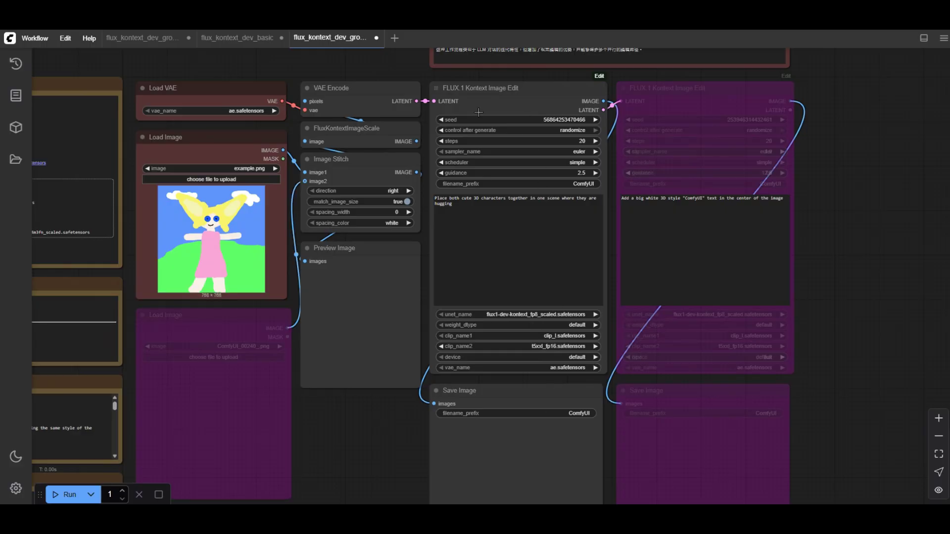
Keep the second FLUX.1 Kontext Image Edit and its Save Image node bypassed
{"action": "left_click", "coordinate": [728, 108]}
{"action": "left_click", "coordinate": [716, 459], "text": "shift"}
{"action": "left_click", "coordinate": [707, 64]}
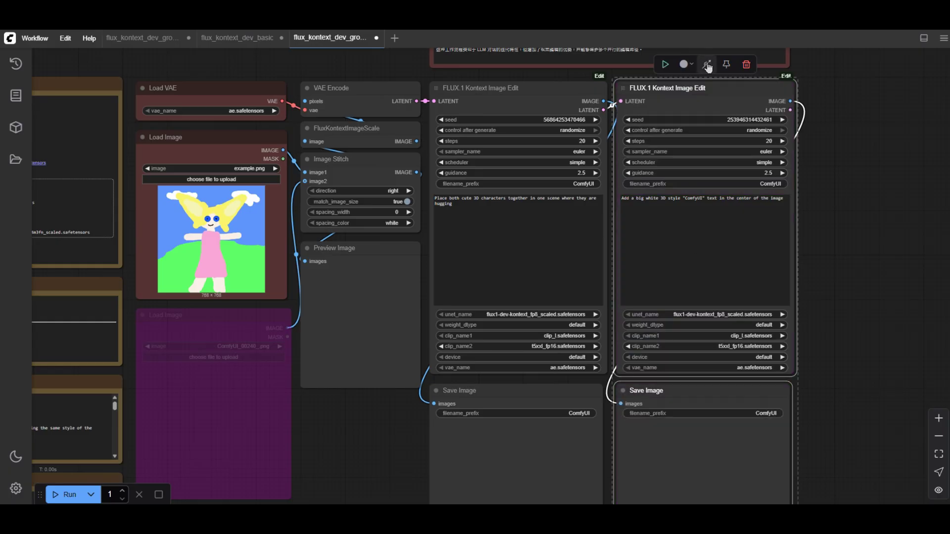
{"action": "left_click", "coordinate": [707, 65]}
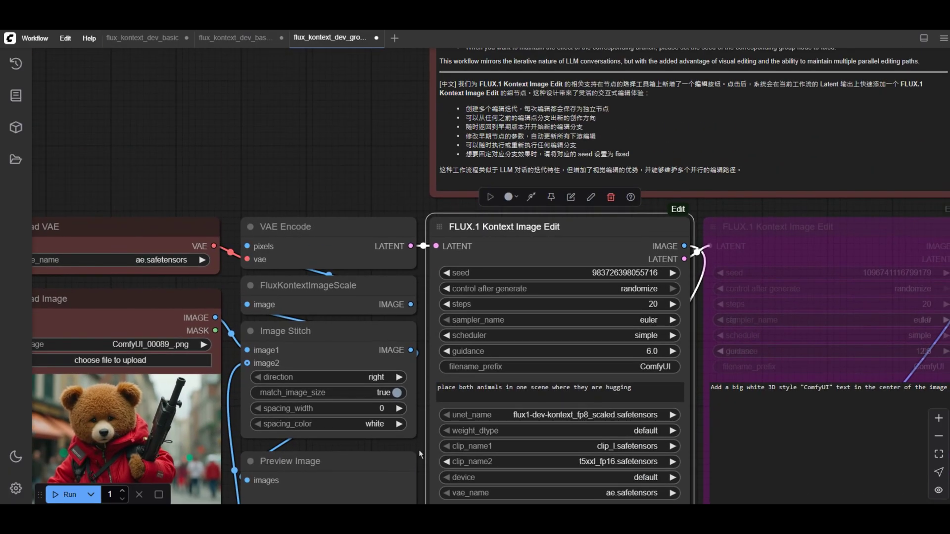
Generate the teddy bear hugging two white dogs, then un-bypass the second FLUX.1 Kontext Image Edit node
{"action": "left_click", "coordinate": [67, 494]}
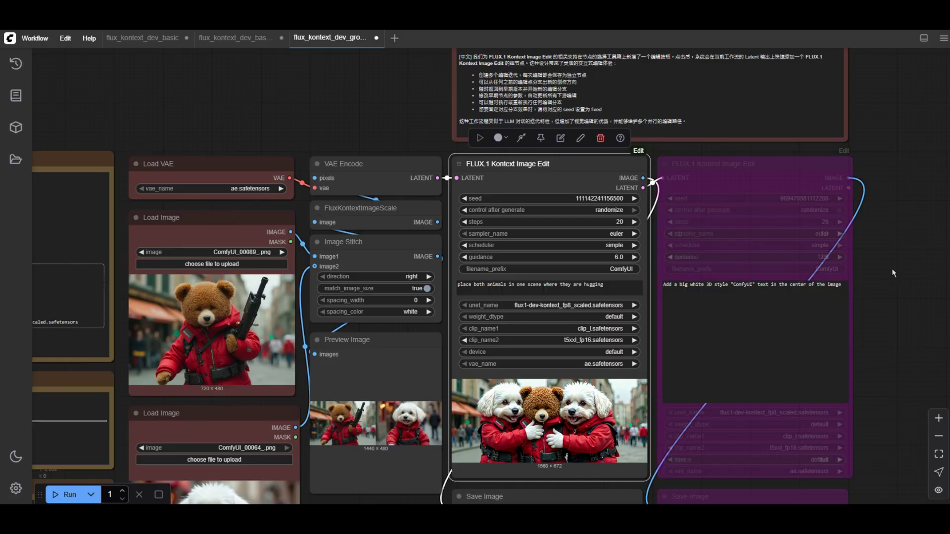
{"action": "left_click_drag", "start_coordinate": [892, 268], "coordinate": [875, 283]}
{"action": "left_click", "coordinate": [724, 179]}
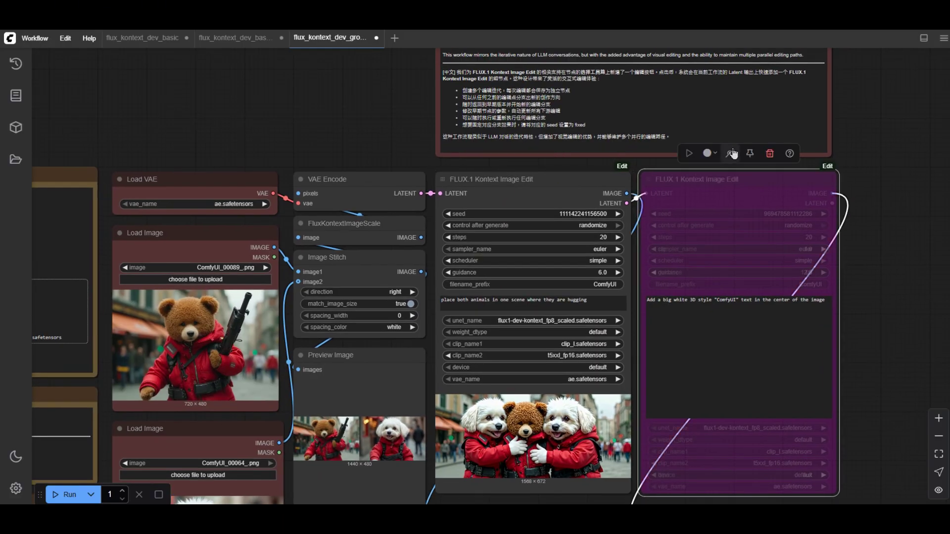
{"action": "left_click", "coordinate": [731, 154]}
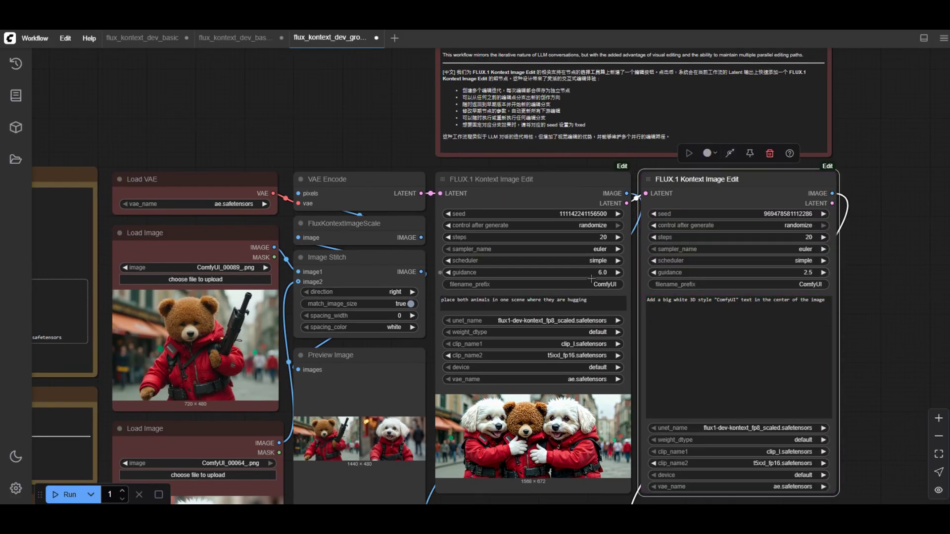
Run the workflow again so the second Kontext edit is included
{"action": "left_click", "coordinate": [66, 493]}
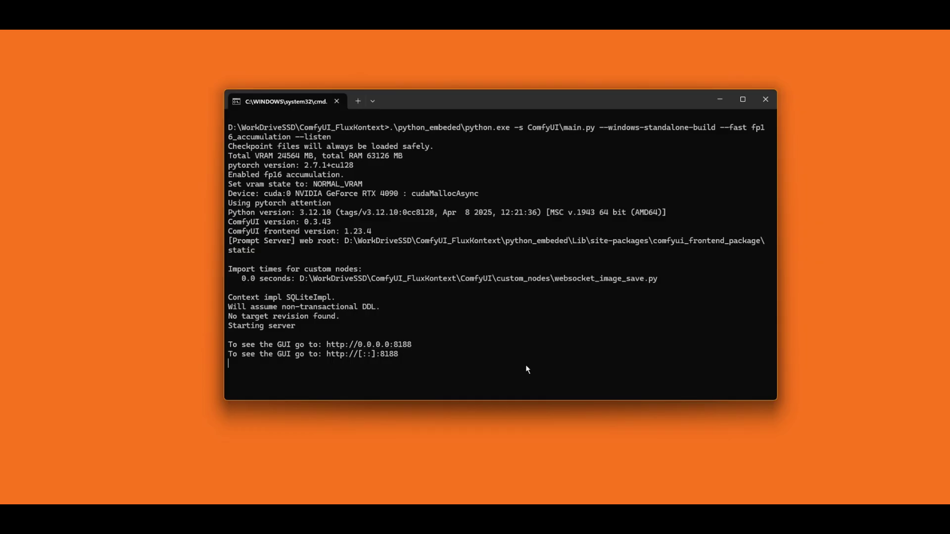
Load ComfyUI in Edge at localhost:8188 and highlight the 8188 port in the address
{"action": "type", "text": "localh"}
{"action": "type", "text": "ost:8188"}
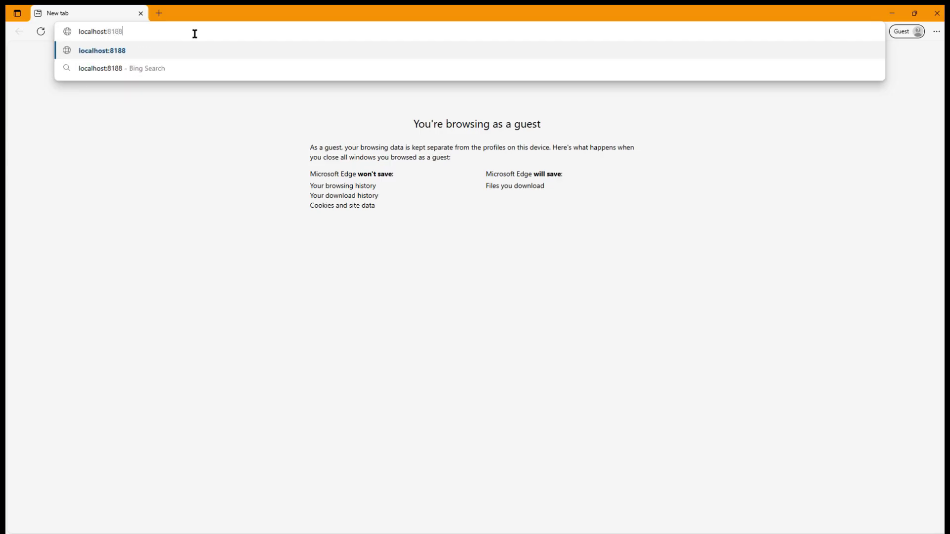
{"action": "key", "text": "Return"}
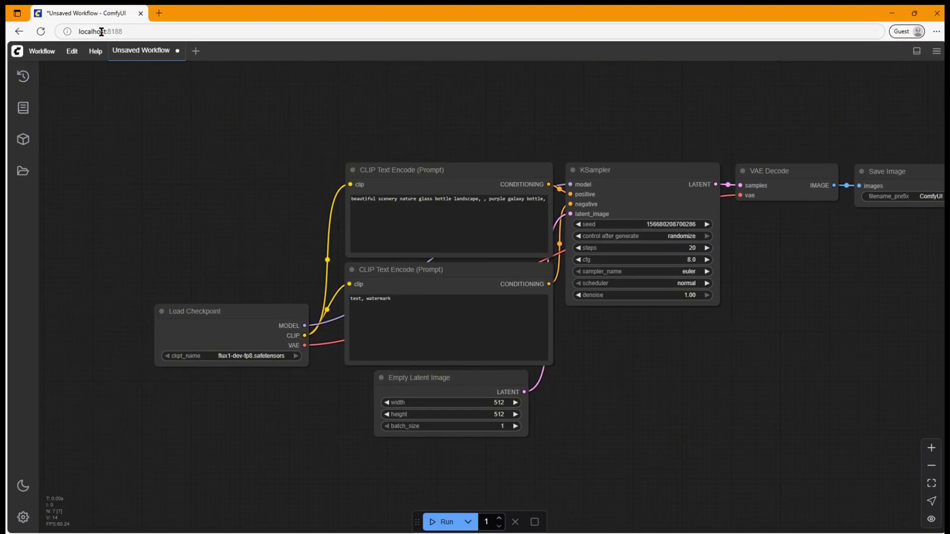
{"action": "left_click_drag", "start_coordinate": [108, 33], "coordinate": [127, 33]}
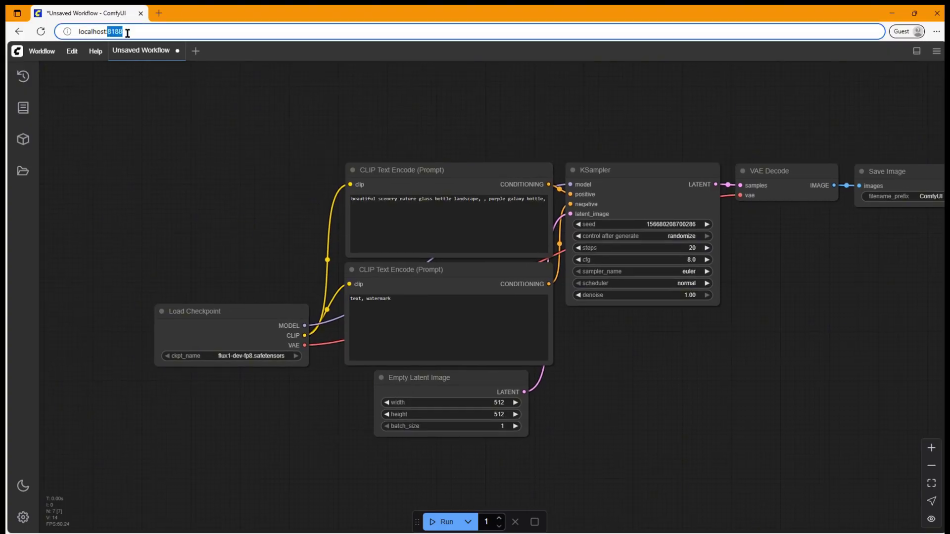
{"action": "left_click", "coordinate": [158, 165]}
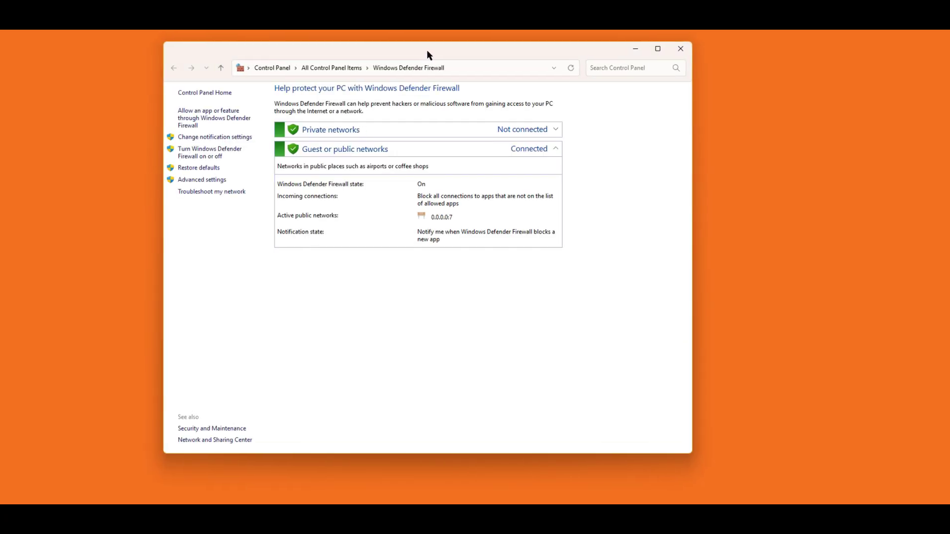
Open the firewall's advanced settings and start a new inbound rule
{"action": "left_click_drag", "start_coordinate": [426, 49], "coordinate": [458, 59]}
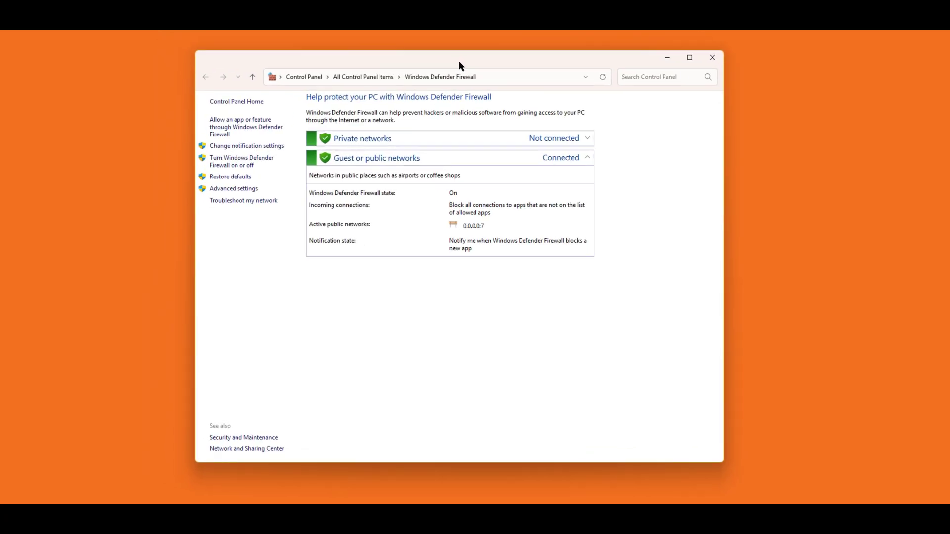
{"action": "left_click", "coordinate": [243, 190]}
{"action": "left_click", "coordinate": [268, 106]}
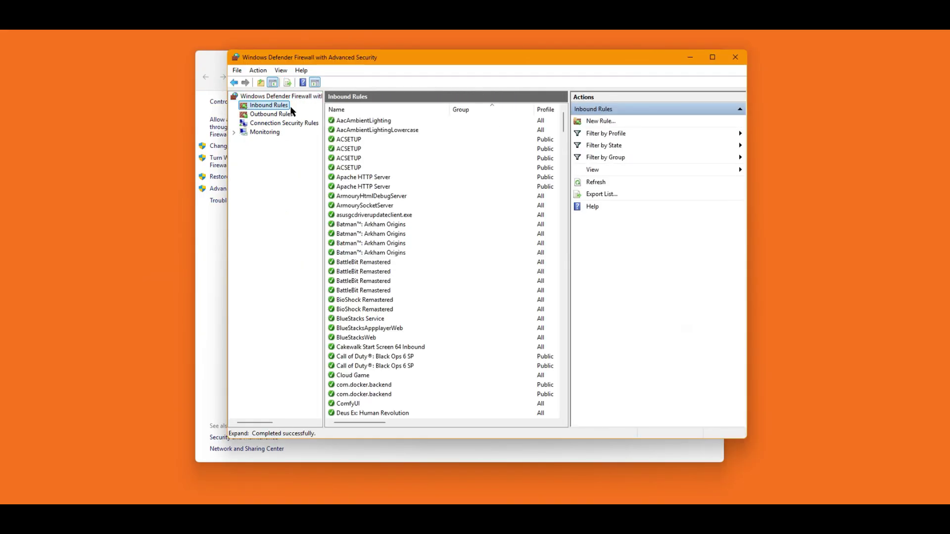
{"action": "left_click", "coordinate": [600, 120]}
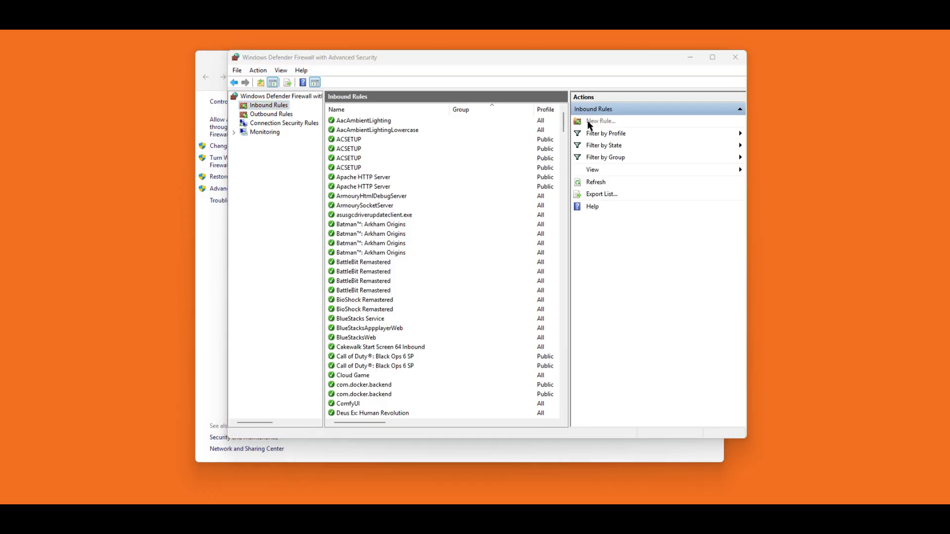
{"action": "left_click_drag", "start_coordinate": [193, 30], "coordinate": [447, 122]}
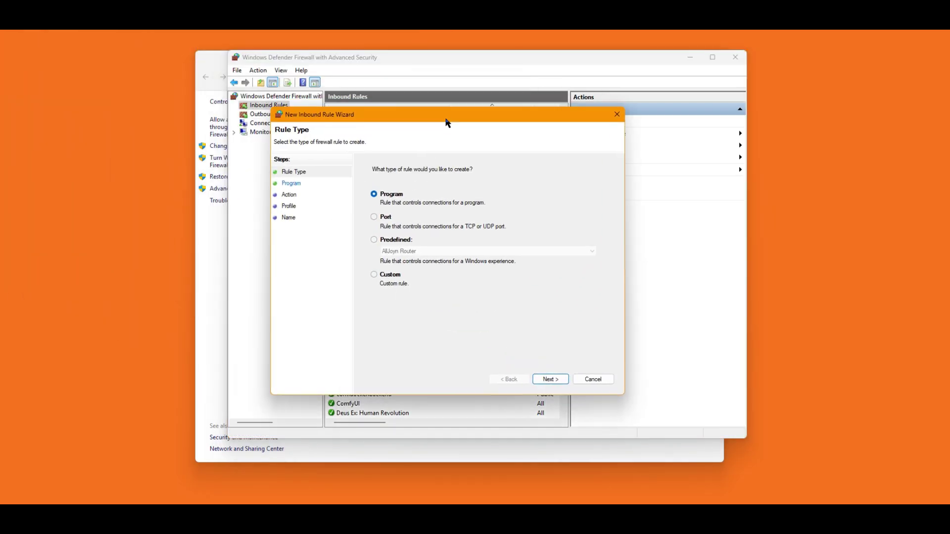
Create a Port rule for TCP that allows the connection, named comfyUIserver
{"action": "left_click", "coordinate": [373, 216]}
{"action": "left_click", "coordinate": [547, 379]}
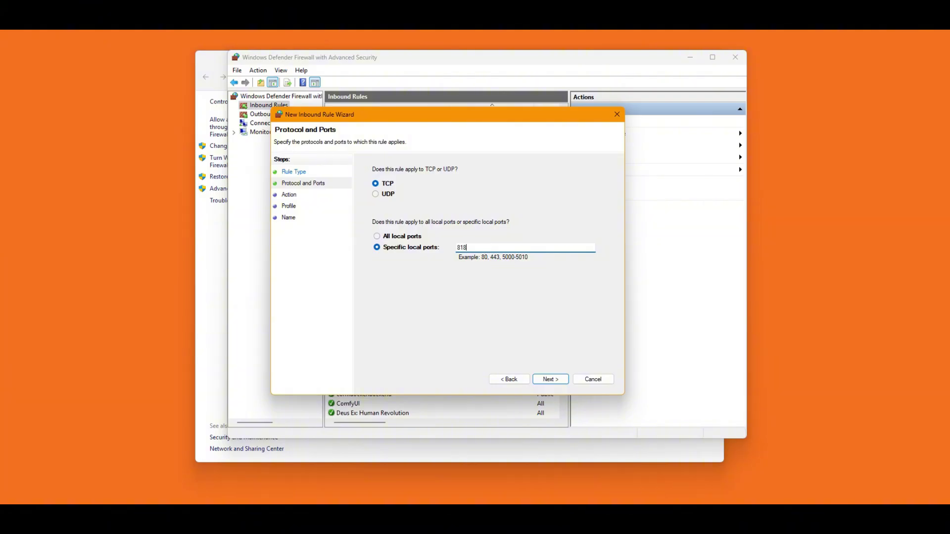
{"action": "left_click", "coordinate": [549, 380]}
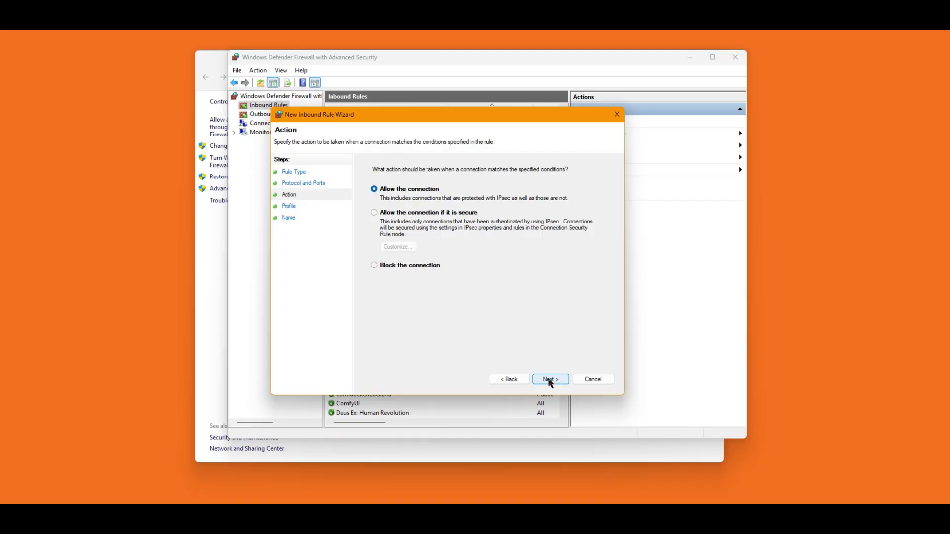
{"action": "left_click", "coordinate": [549, 380]}
{"action": "left_click", "coordinate": [549, 380]}
{"action": "type", "text": "comfyUIserver"}
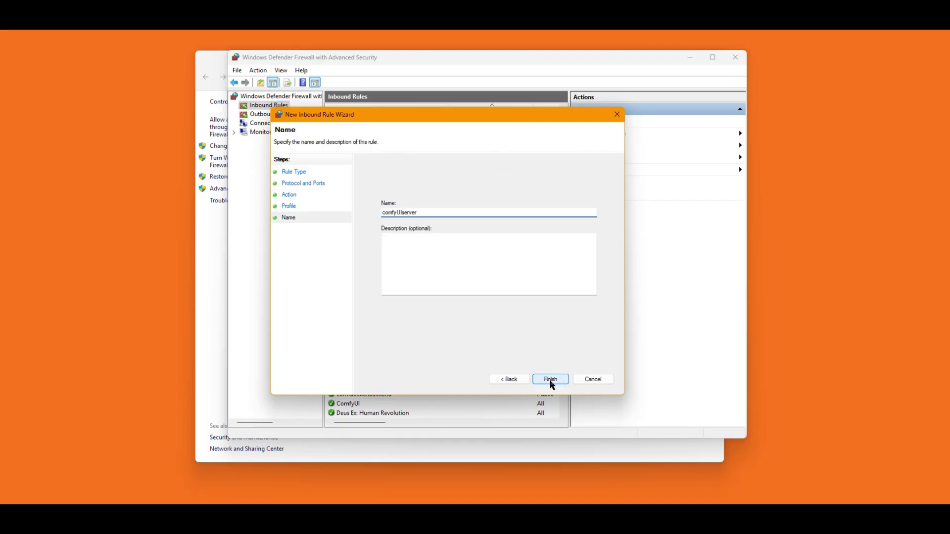
{"action": "left_click", "coordinate": [549, 379]}
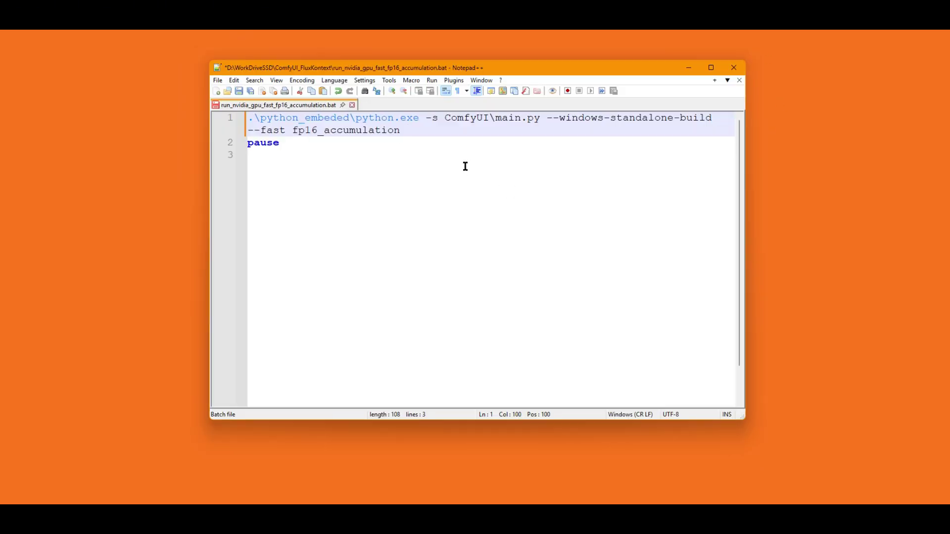
Append the --listen option after fp16_accumulation on the batch file's launch line
{"action": "left_click", "coordinate": [473, 211]}
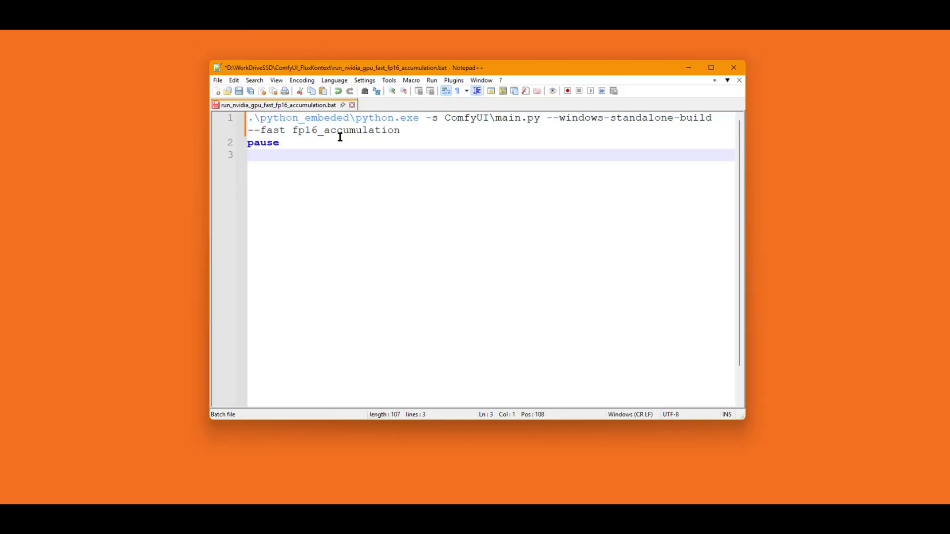
{"action": "left_click", "coordinate": [404, 129]}
{"action": "left_click", "coordinate": [233, 140]}
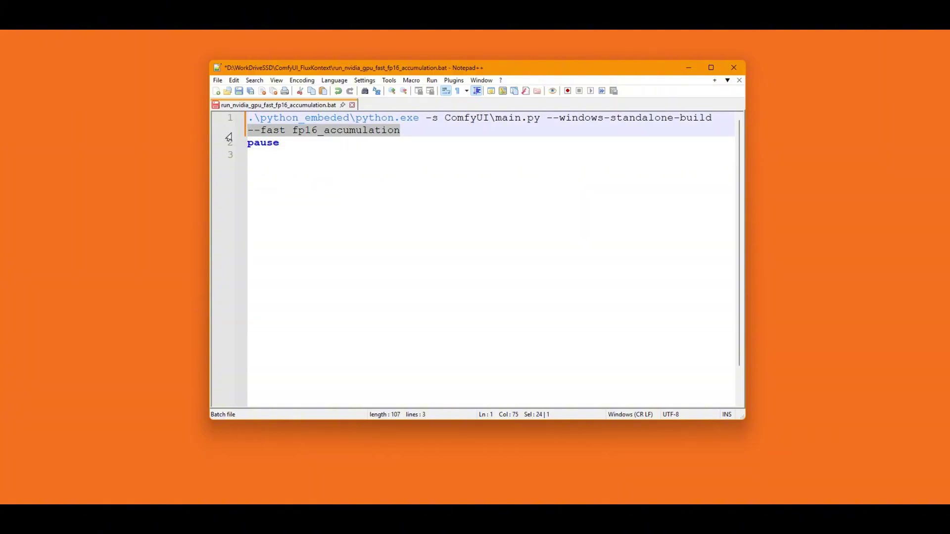
{"action": "left_click", "coordinate": [324, 171]}
{"action": "left_click", "coordinate": [424, 130]}
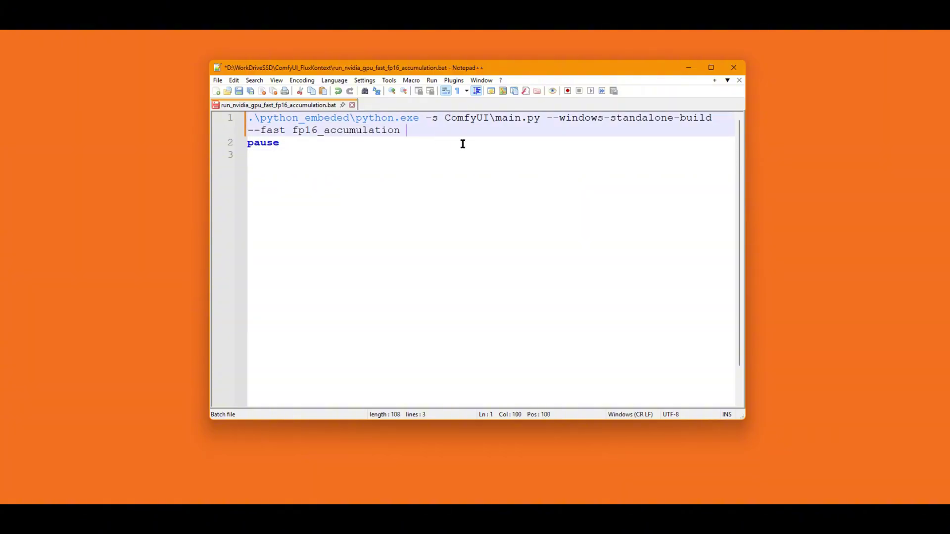
{"action": "type", "text": "--liste"}
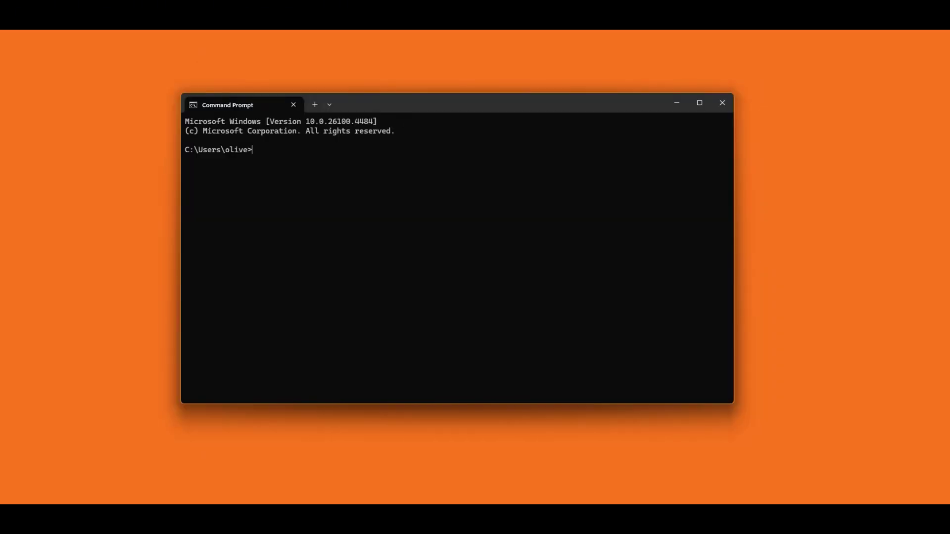
Run ipconfig, highlight the Wi-Fi IPv4 address 192.168.1.10, and begin entering it on the phone
{"action": "key", "text": "Return"}
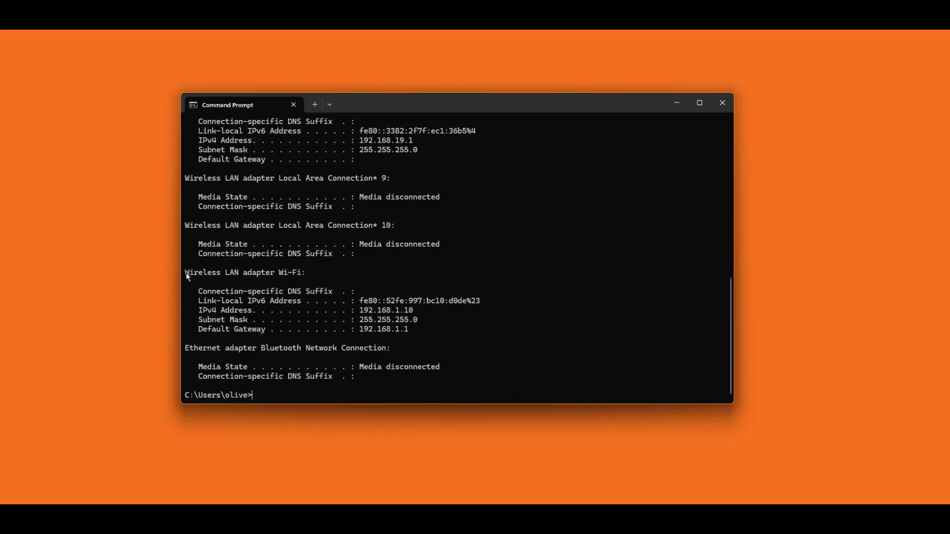
{"action": "left_click_drag", "start_coordinate": [186, 273], "coordinate": [302, 276]}
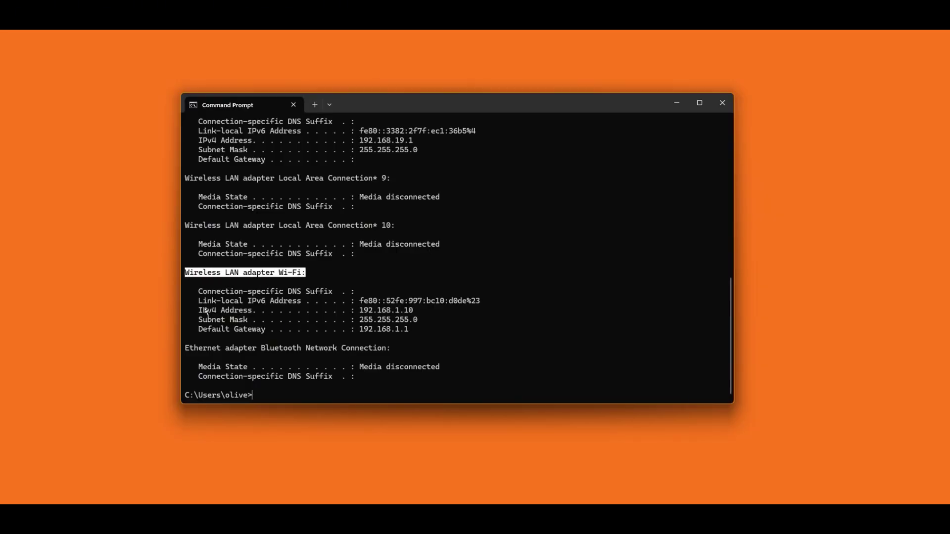
{"action": "left_click_drag", "start_coordinate": [200, 312], "coordinate": [413, 312]}
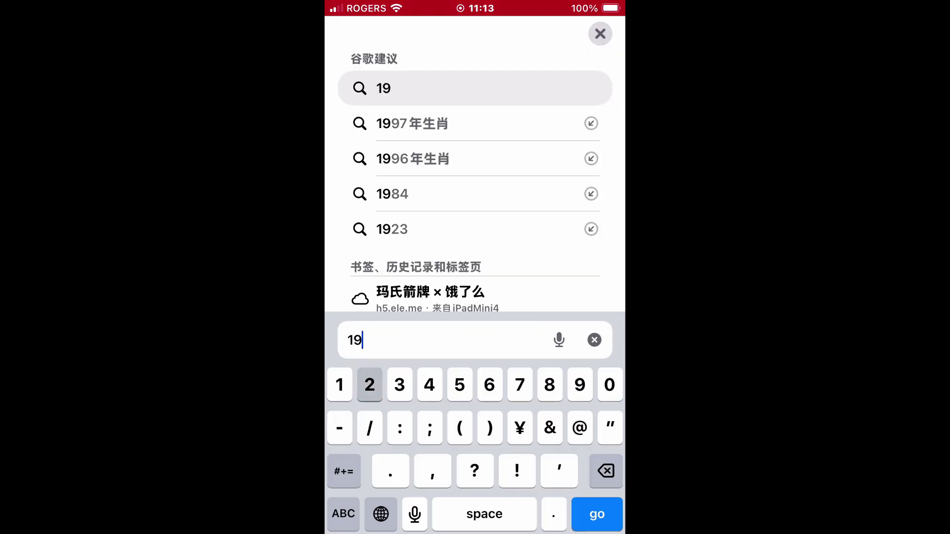
{"action": "type", "text": "2.168.1.1"}
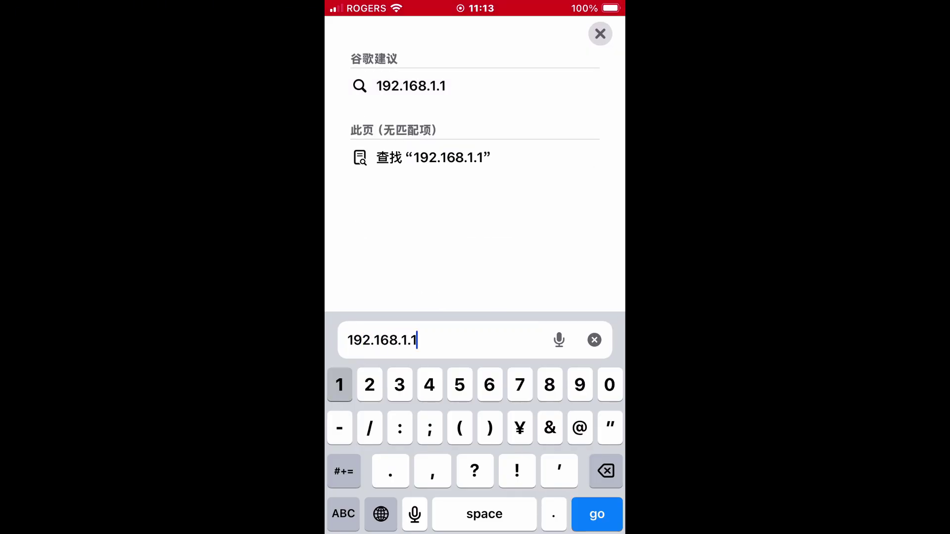
{"action": "type", "text": "0:81"}
Load 192.168.1.10:8188 in the iPhone's Safari to open ComfyUI
{"action": "key", "text": "Return"}
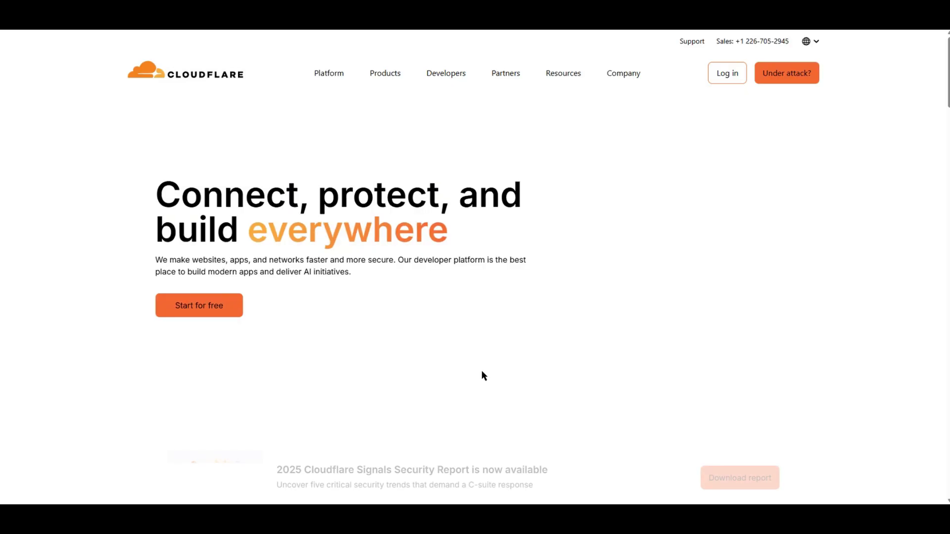
Log in to Cloudflare using a Google account
{"action": "left_click", "coordinate": [728, 78]}
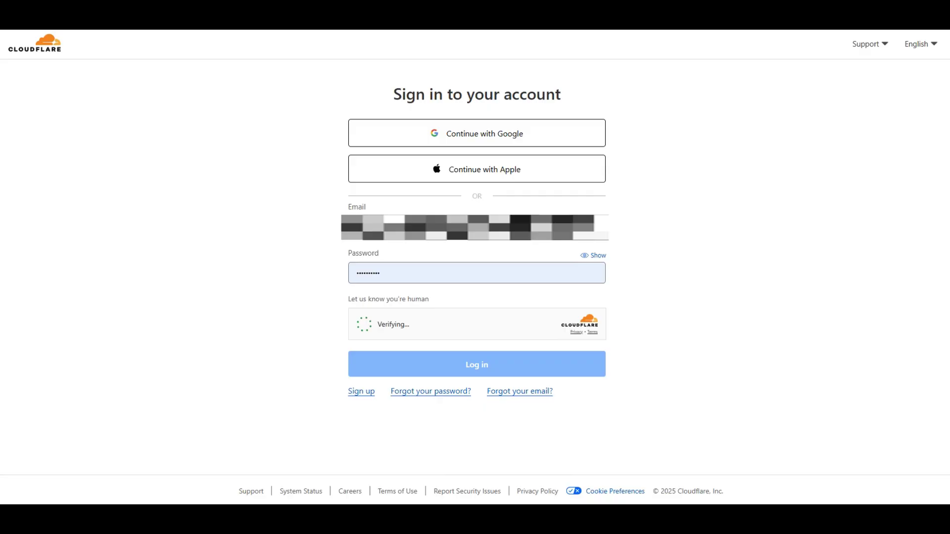
{"action": "left_click", "coordinate": [581, 136]}
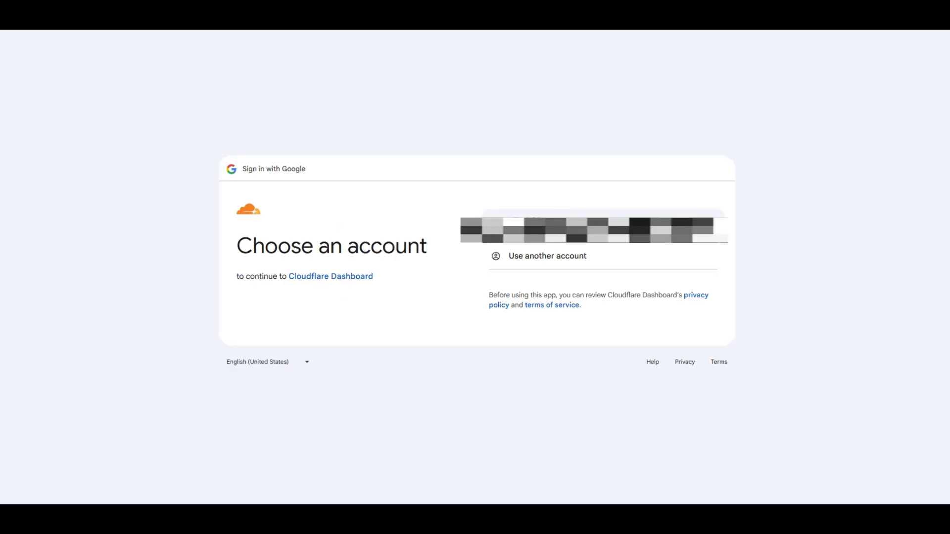
{"action": "left_click", "coordinate": [653, 223]}
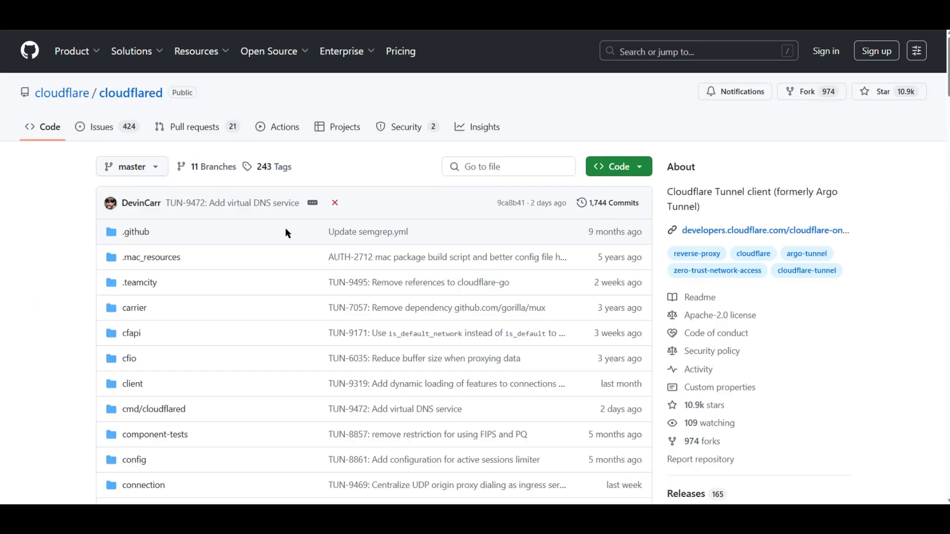
Open the cloudflared GitHub releases and scroll to the Windows installer assets
{"action": "scroll", "coordinate": [698, 356], "scroll_direction": "down", "scroll_amount": 4}
{"action": "left_click", "coordinate": [697, 354]}
{"action": "scroll", "coordinate": [445, 369], "scroll_direction": "down", "scroll_amount": 15}
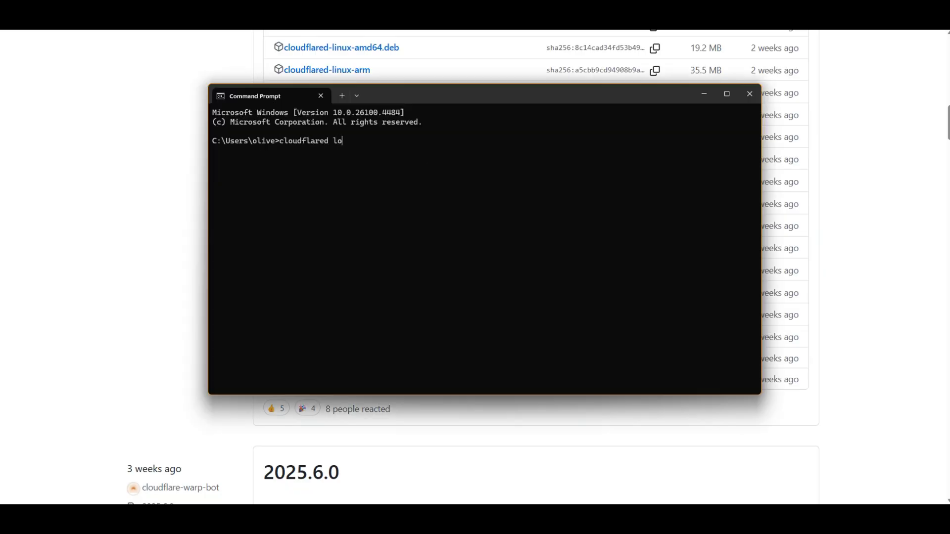
{"action": "type", "text": "n"}
{"action": "key", "text": "Return"}
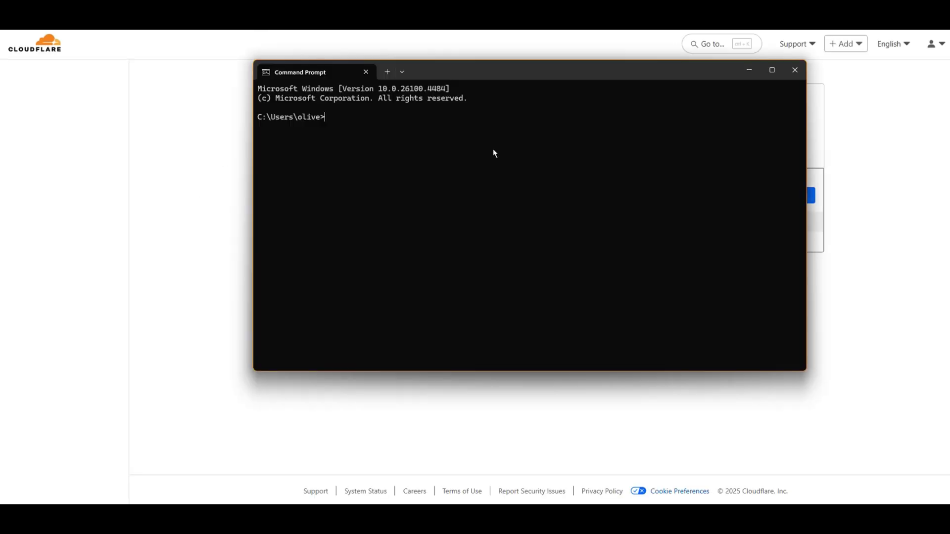
{"action": "type", "text": "cloudflared tunnel -url"}
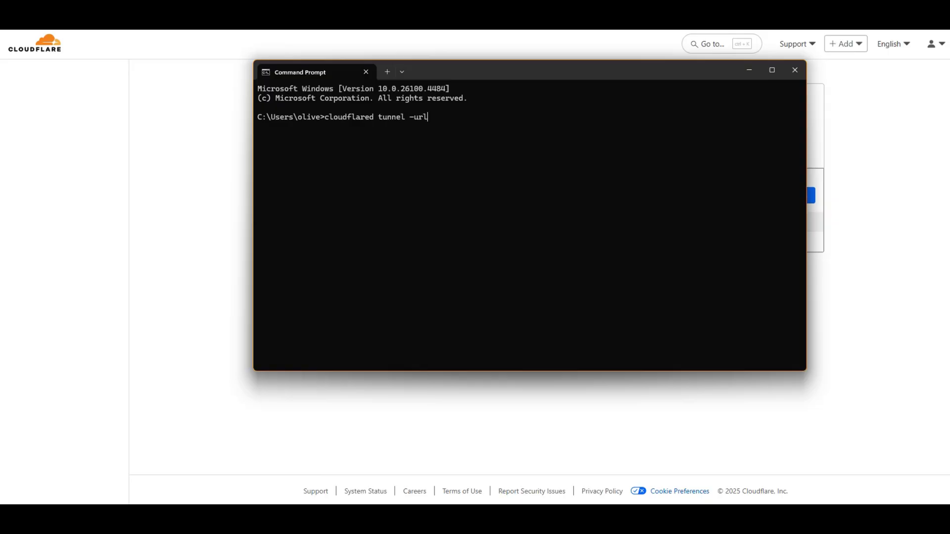
{"action": "type", "text": " http://localhost:8188"}
{"action": "key", "text": "Return"}
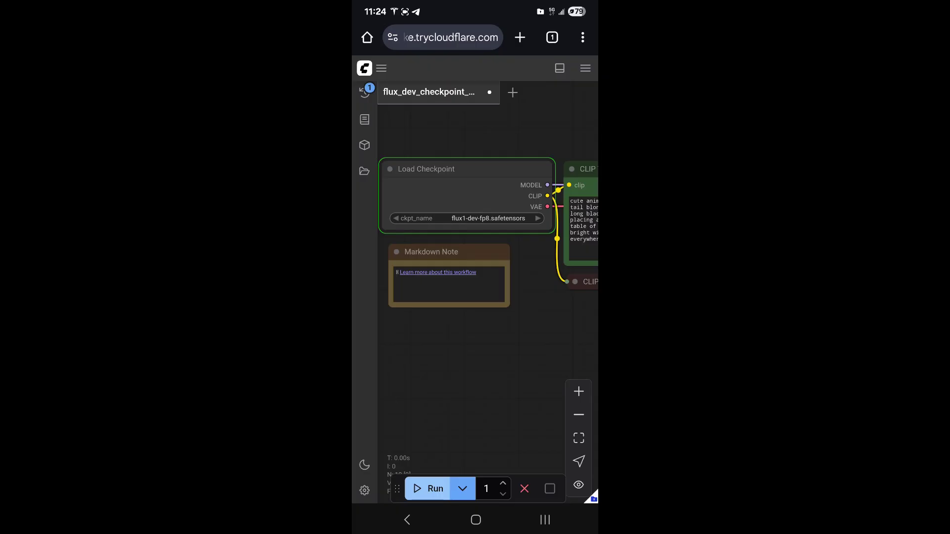
Pan the phone's workflow canvas from Load Checkpoint across to the KSampler node
{"action": "left_click_drag", "start_coordinate": [568, 297], "coordinate": [366, 257]}
{"action": "left_click_drag", "start_coordinate": [544, 257], "coordinate": [385, 257]}
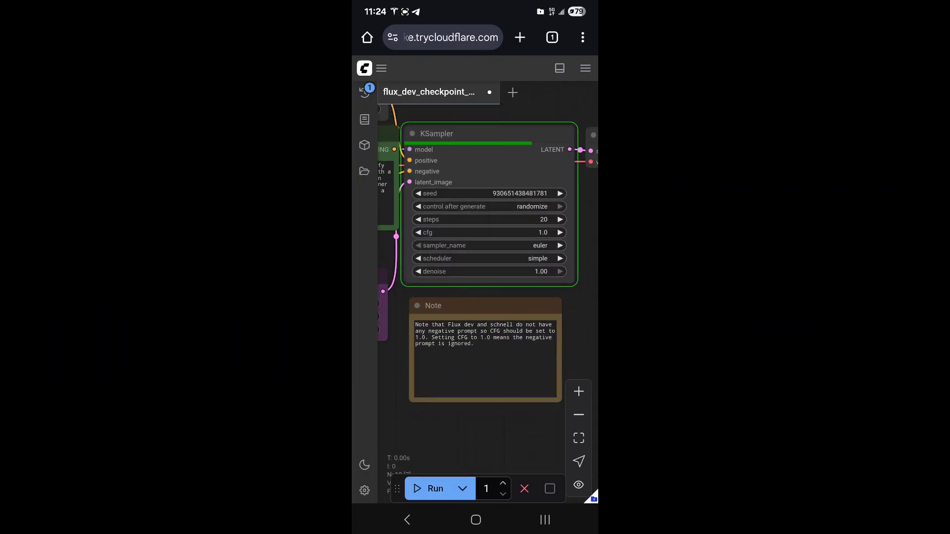